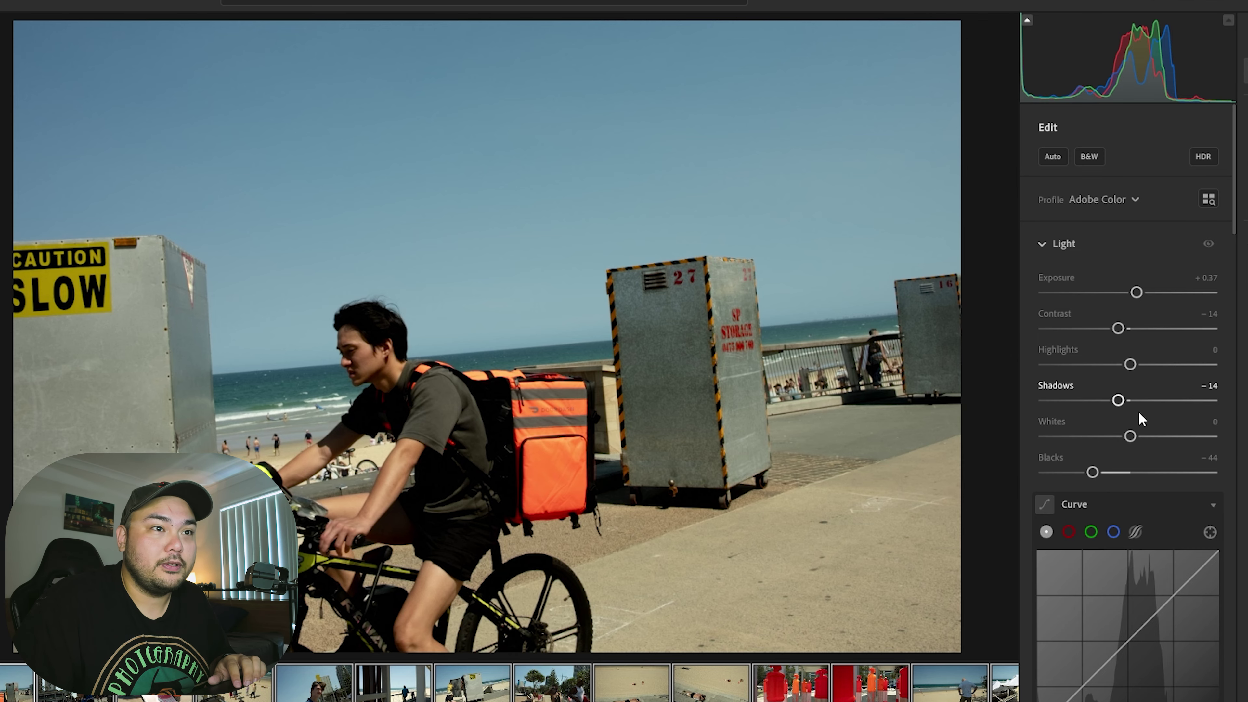
- Shape a gentle S-curve on the main tone curve, lifting the black point, lowering the white point and setting the shadow point to about 23.5/21.2
scroll(1051, 395, down, 3)
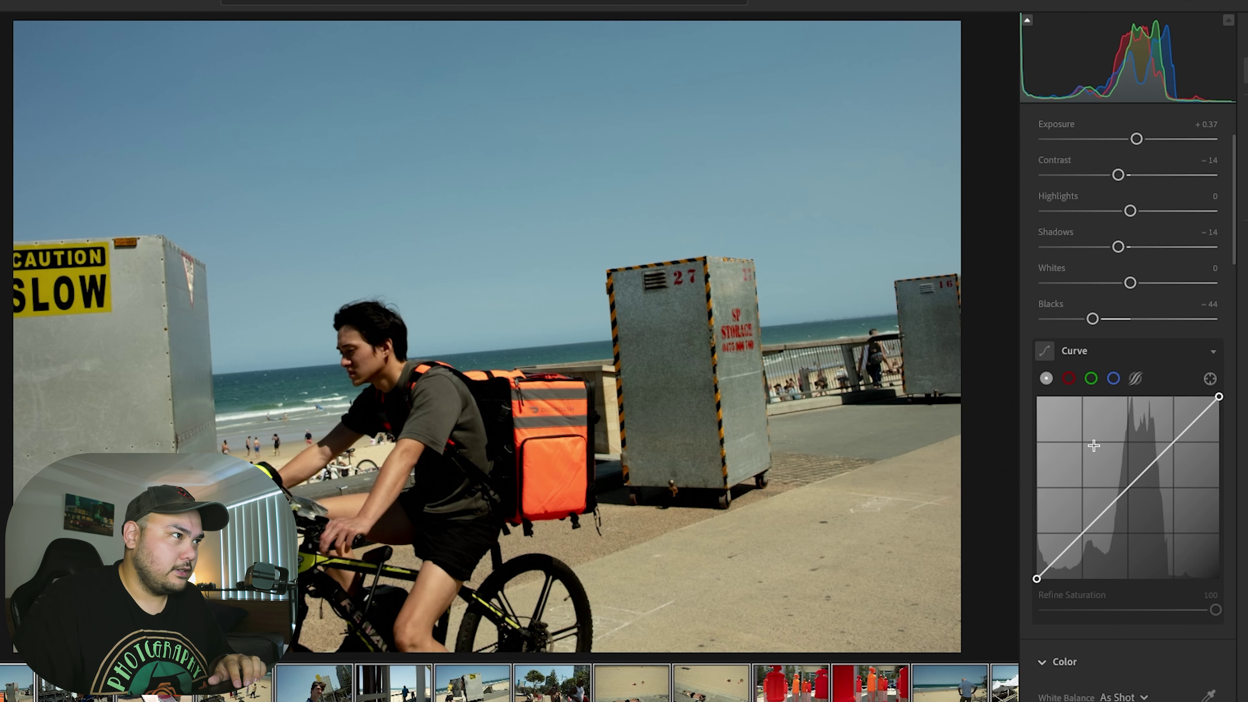
click(1082, 533)
click(1125, 486)
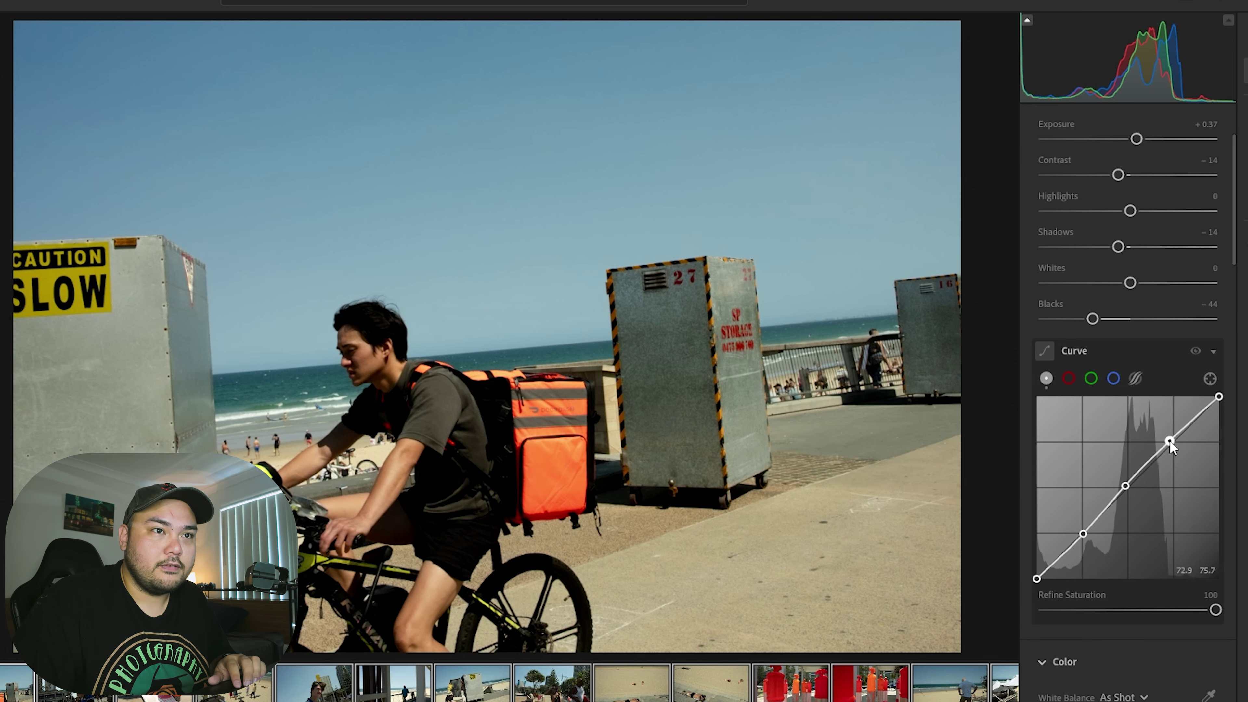
drag(1169, 441, 1173, 441)
drag(1219, 397, 1219, 405)
drag(1035, 577, 1034, 565)
drag(1083, 533, 1079, 539)
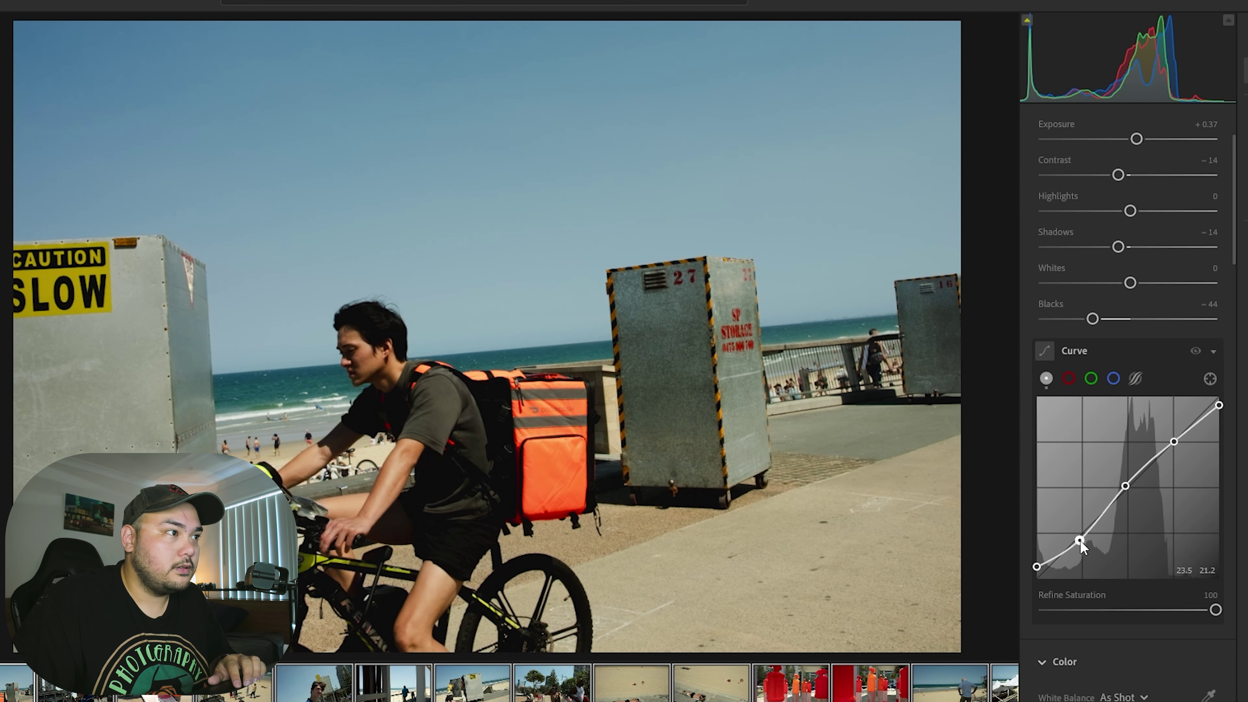
- Compare the edited photo with the original a couple of times
key(backslash)
key(backslash)
key(backslash)
key(backslash)
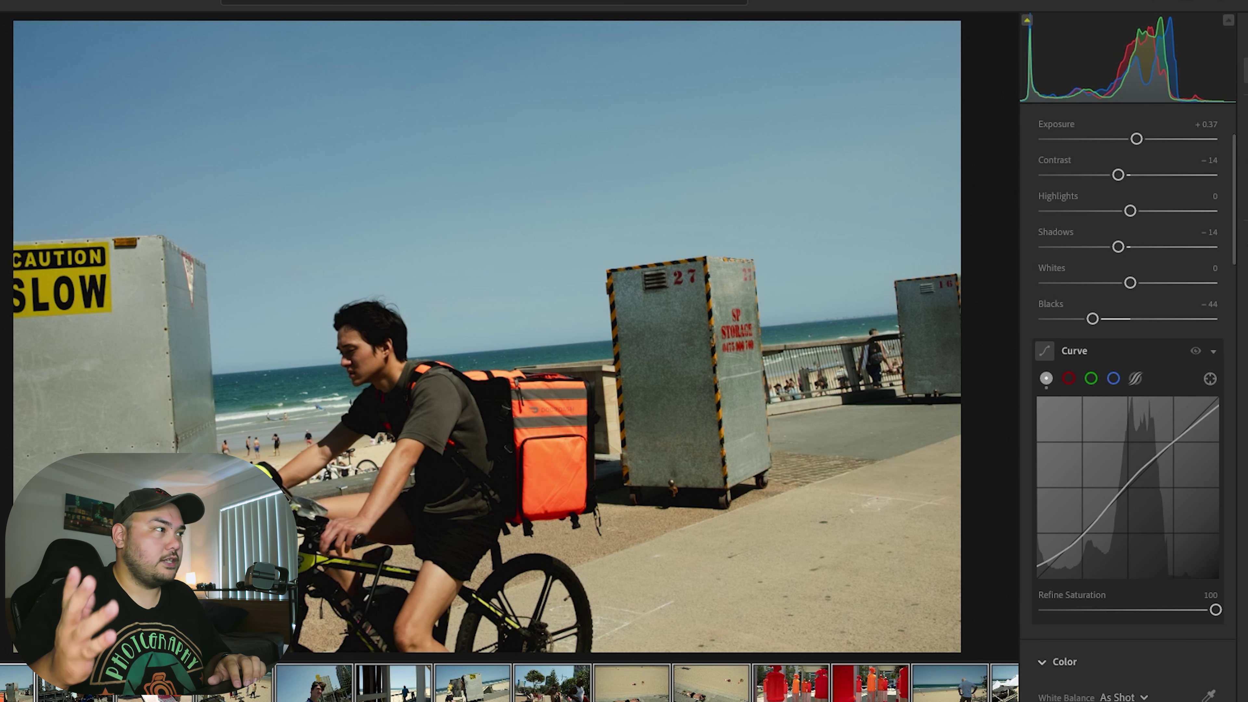
- On the red channel curve, raise the black point to about 1.6 and lower the white point slightly
scroll(1170, 507, up, 3)
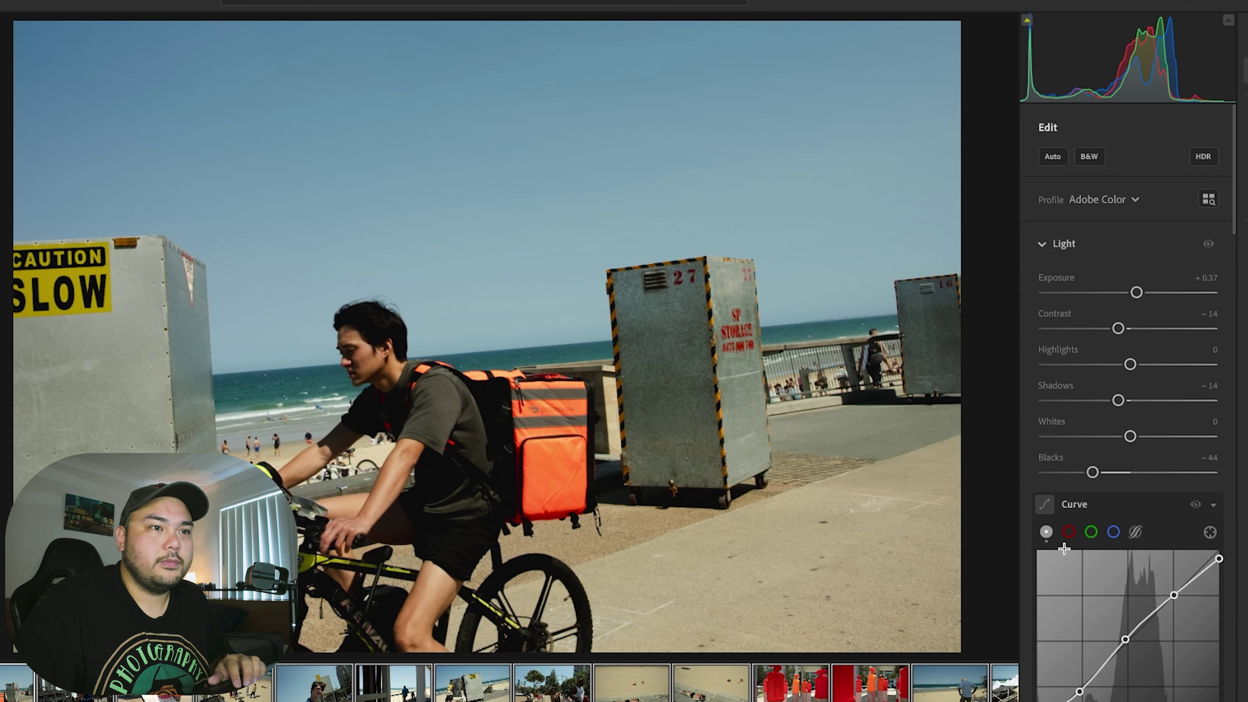
click(1069, 531)
scroll(1073, 526, down, 4)
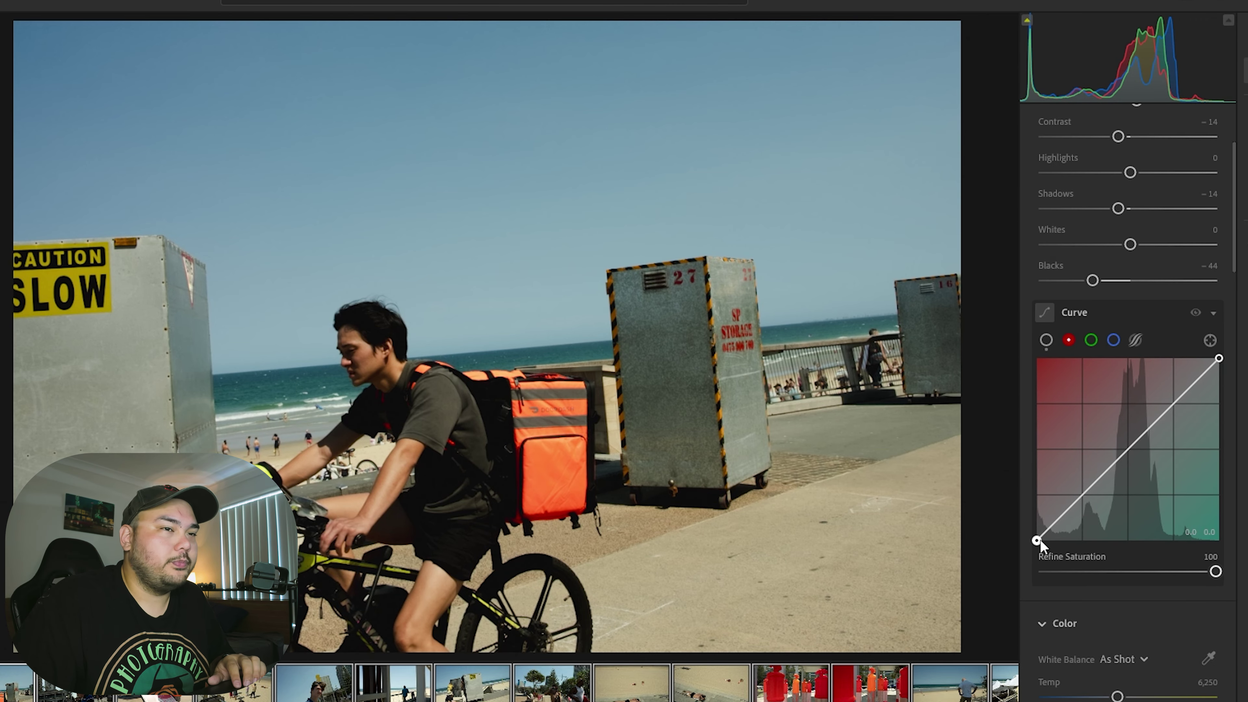
drag(1030, 542, 1024, 534)
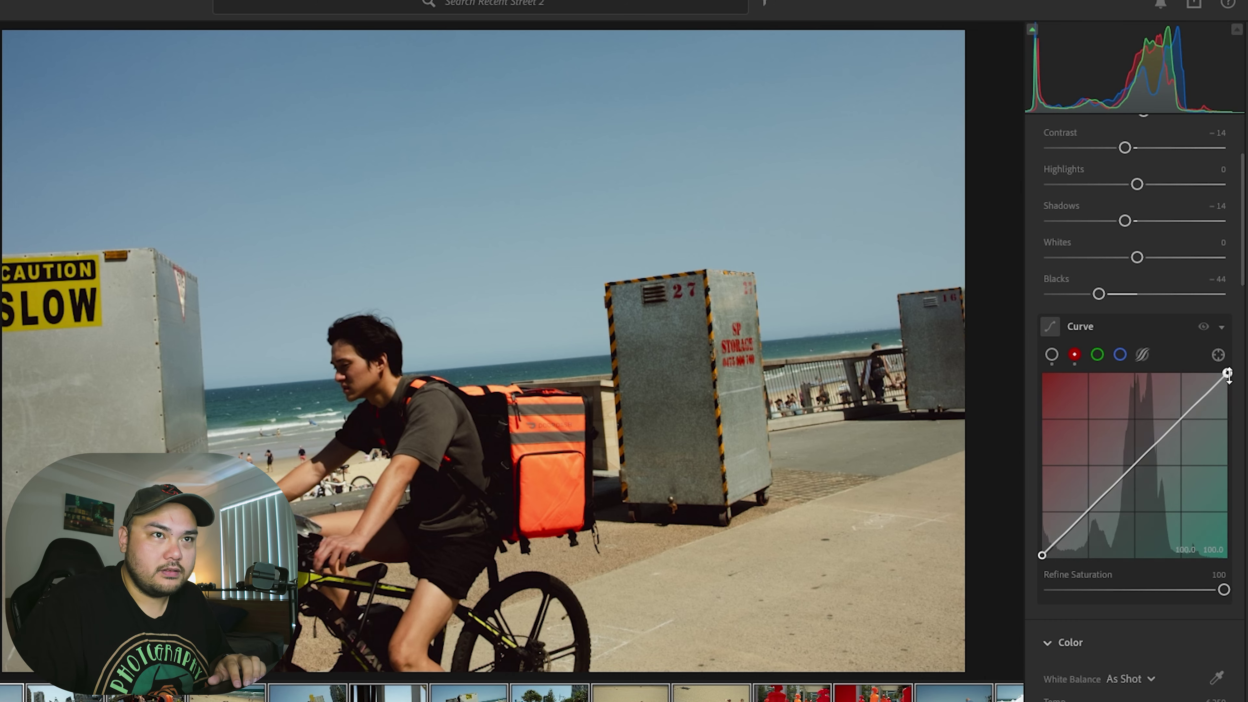
drag(1237, 374, 1239, 386)
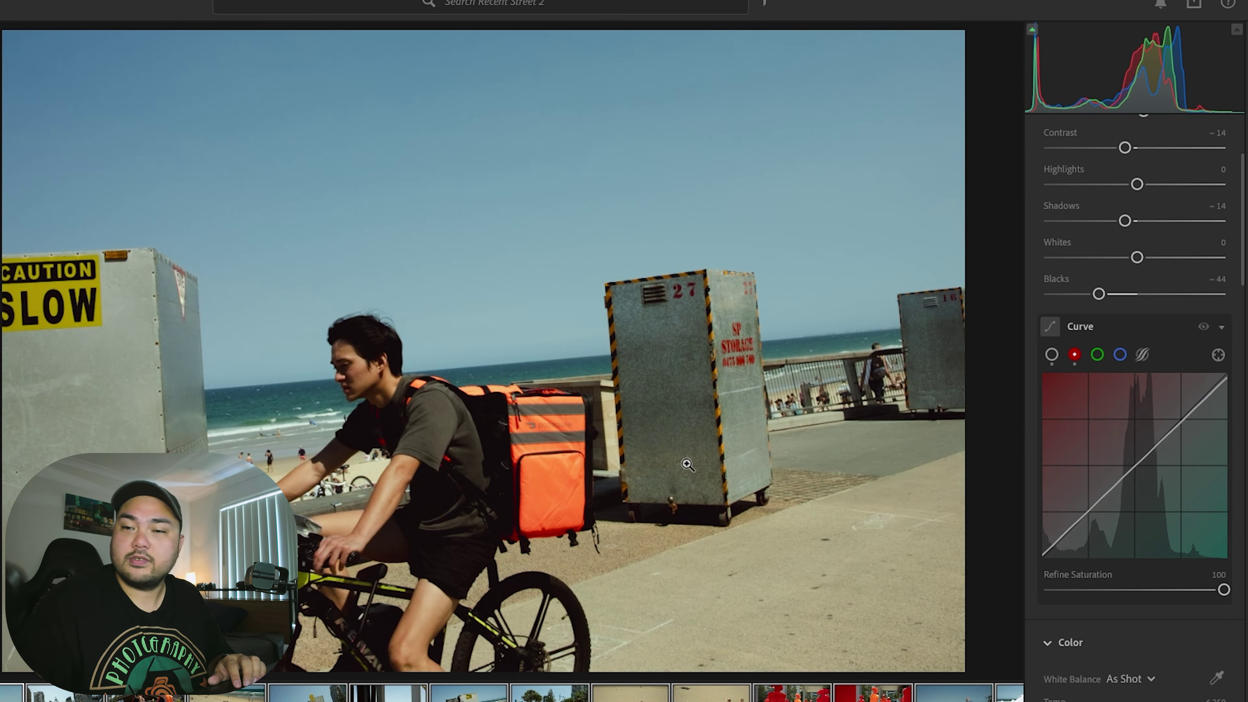
- On the green channel curve, shift the black point inward to about 1.6 and pull the white point slightly inward
click(1097, 355)
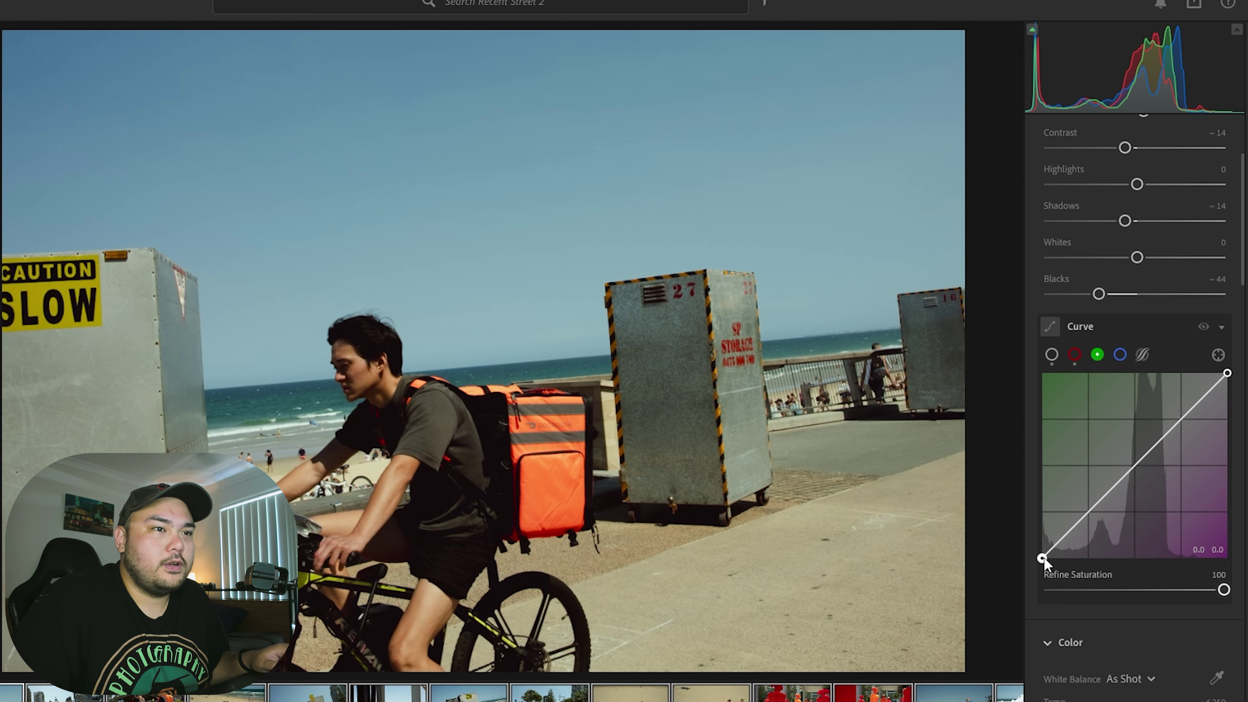
drag(1043, 558, 1045, 558)
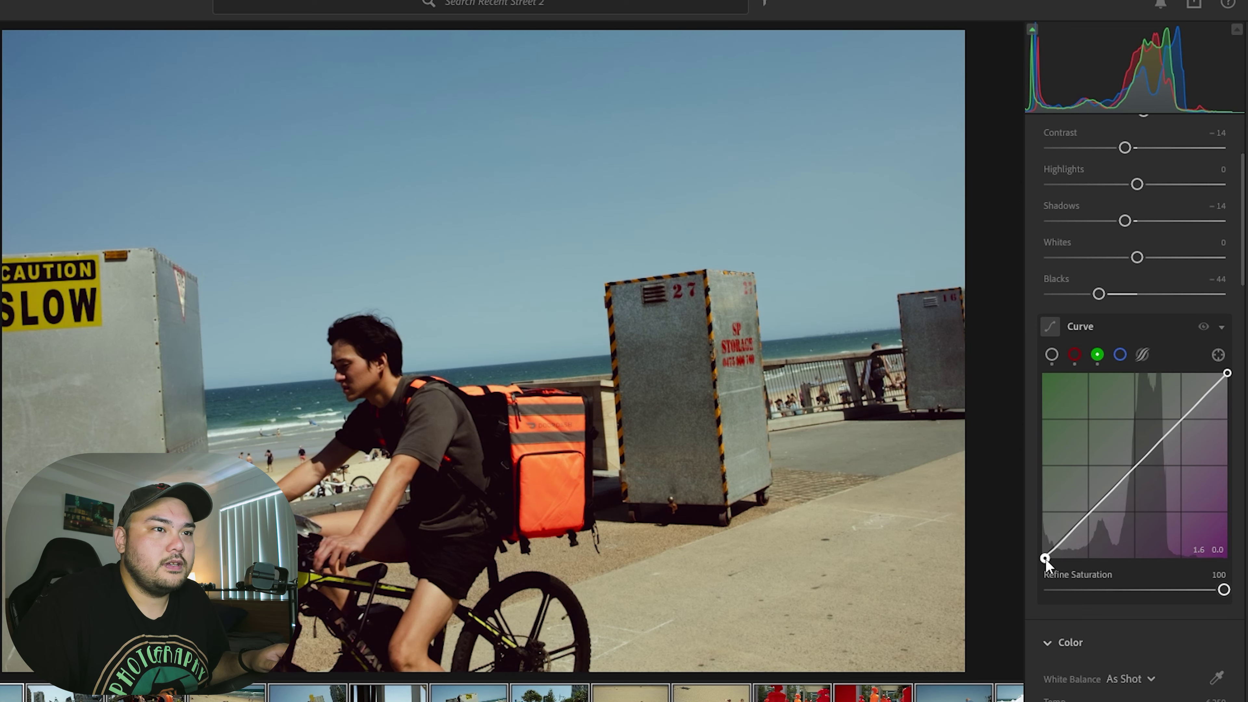
drag(1227, 373, 1225, 374)
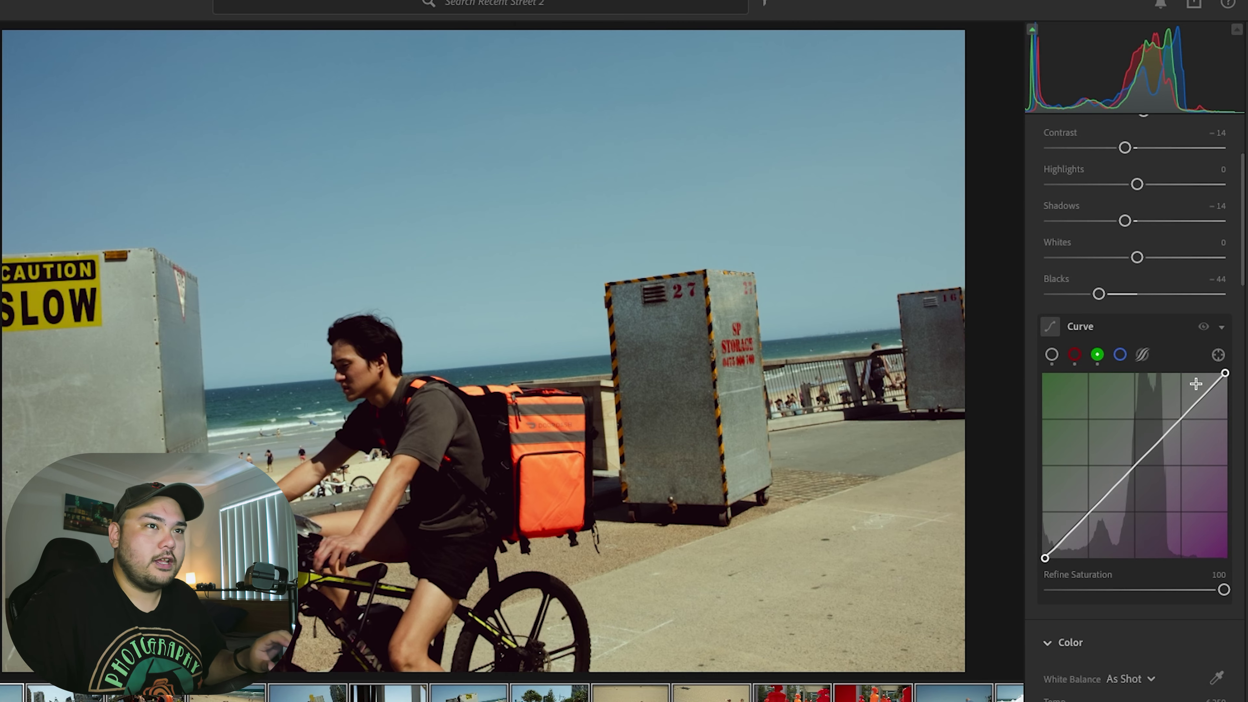
- Toggle the curve adjustments off and on to compare their effect on the photo
click(1203, 326)
click(1203, 326)
click(1203, 327)
click(1203, 326)
click(1203, 327)
click(1202, 327)
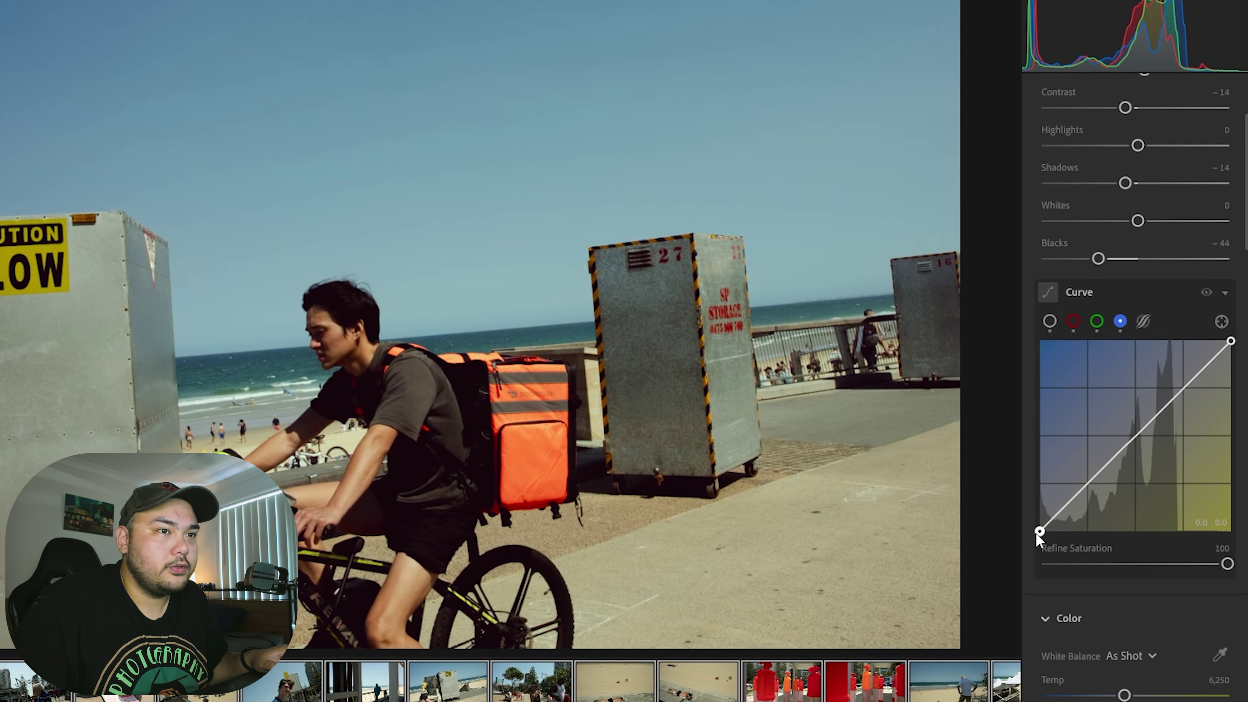
- Adjust the black point of the blue channel curve slightly
drag(1033, 531, 1031, 530)
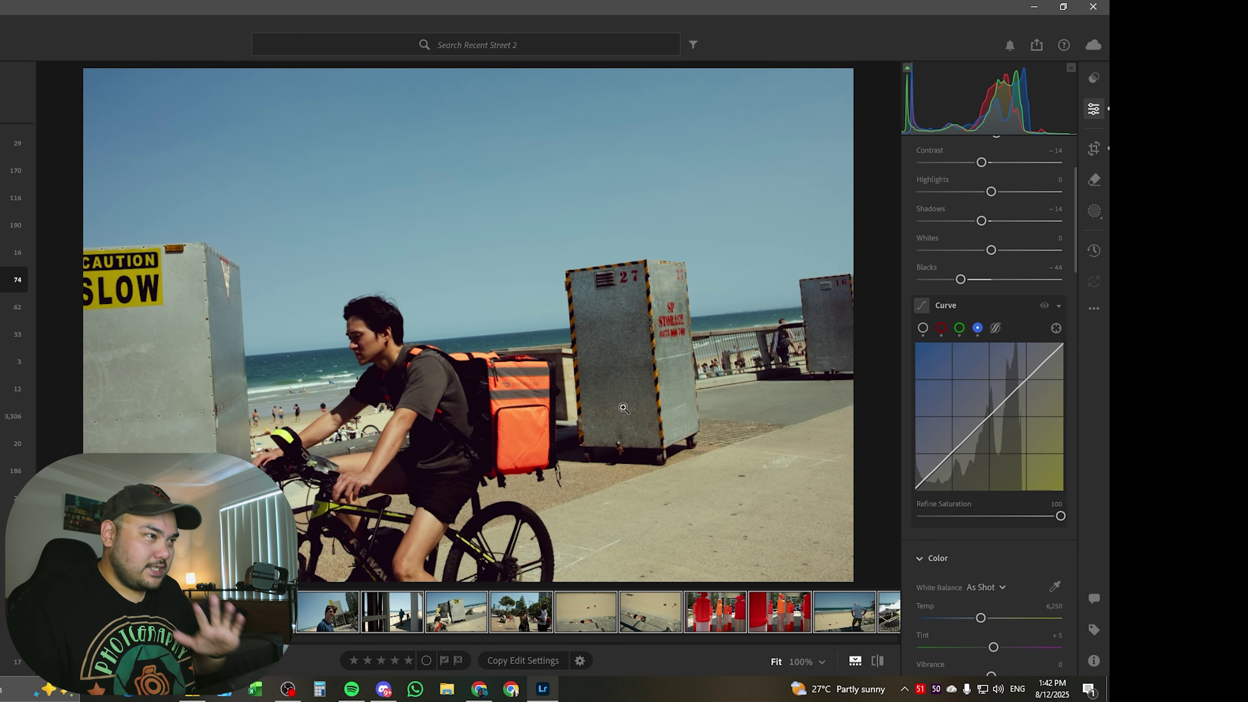
- Warm the white balance to temp 6,671 and tint +9, and set vibrance to +13 and saturation to +9
scroll(990, 467, down, 5)
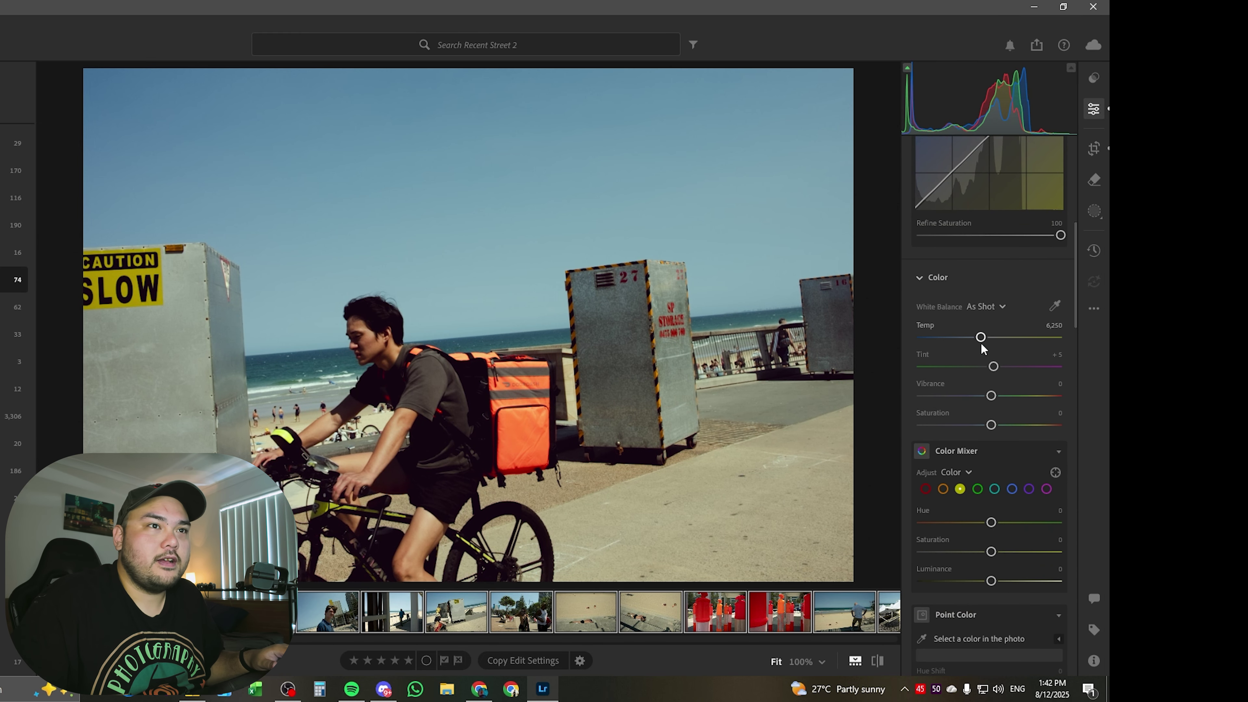
drag(981, 337, 984, 338)
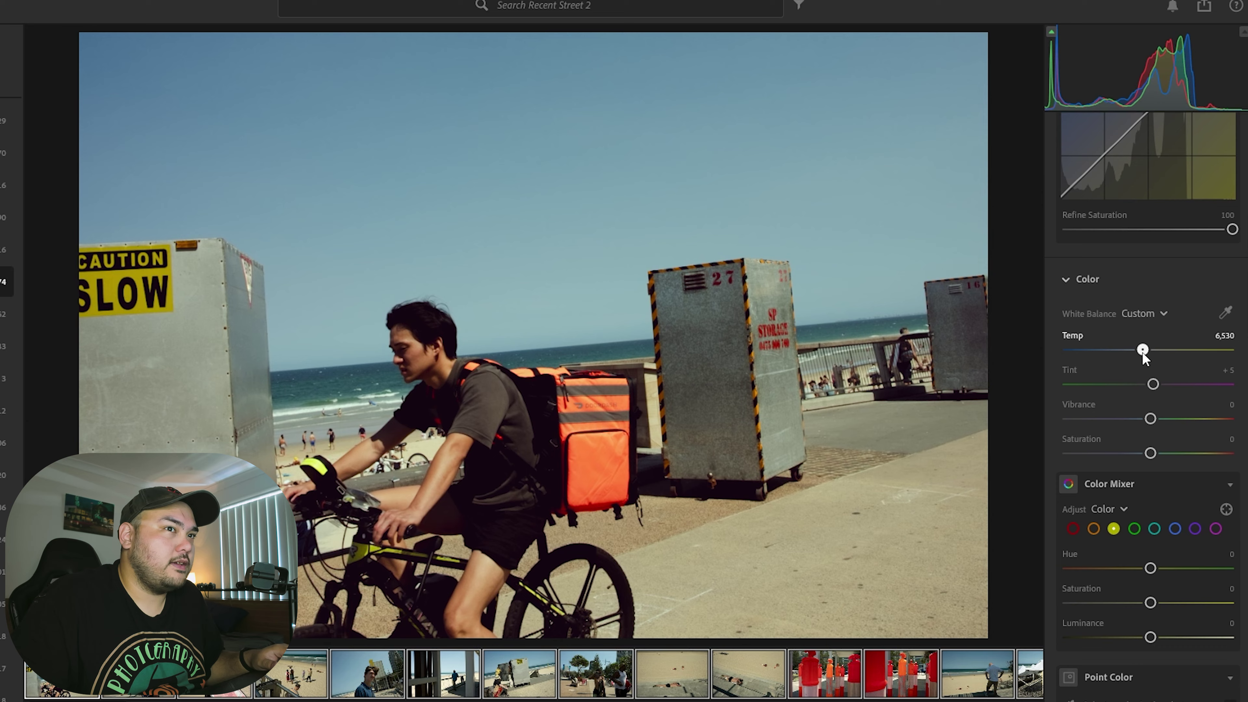
drag(1142, 350, 1155, 385)
drag(1150, 452, 1158, 421)
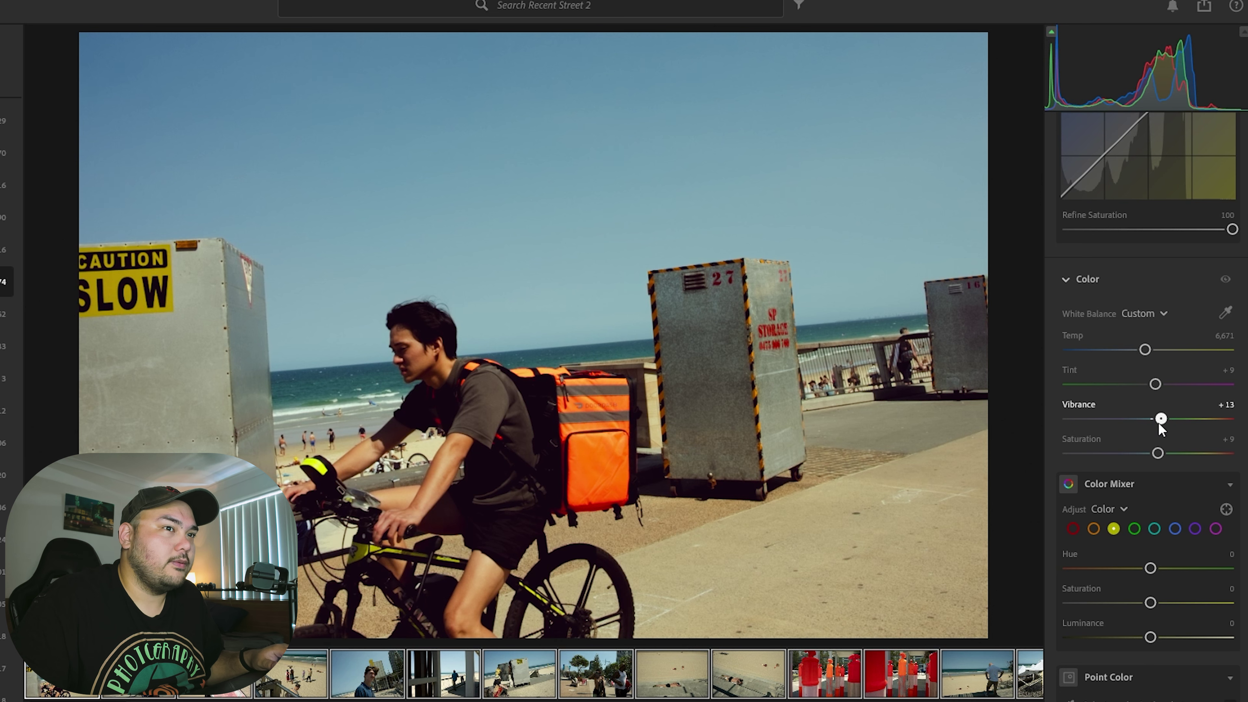
- In the Color Mixer, set the orange hue to -7 and the orange saturation to -20
scroll(1160, 510, down, 3)
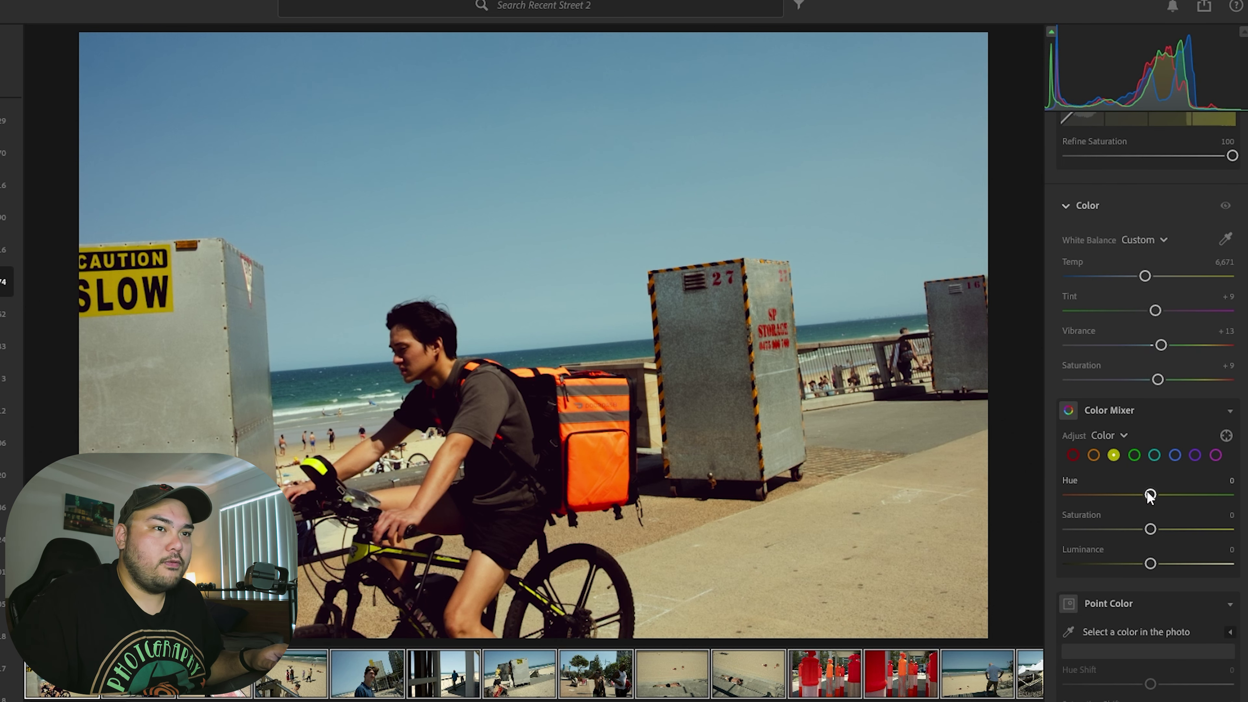
click(1094, 454)
scroll(1130, 486, down, 1)
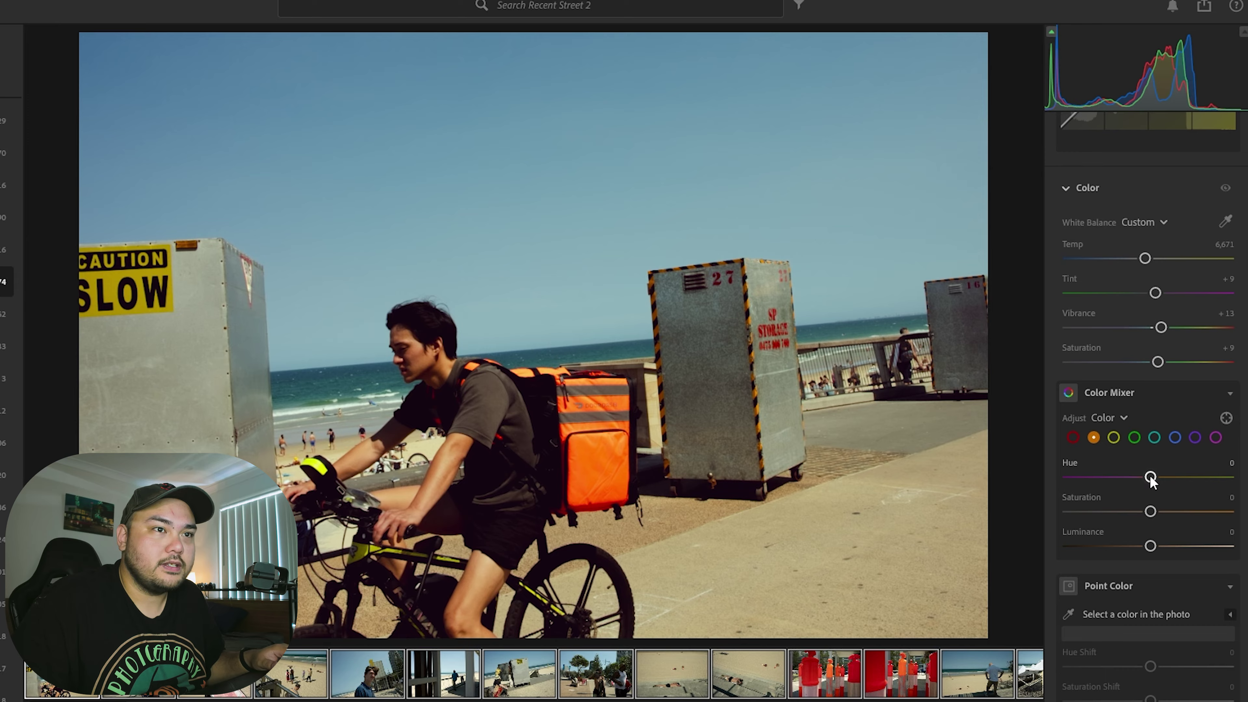
drag(1149, 480, 1135, 514)
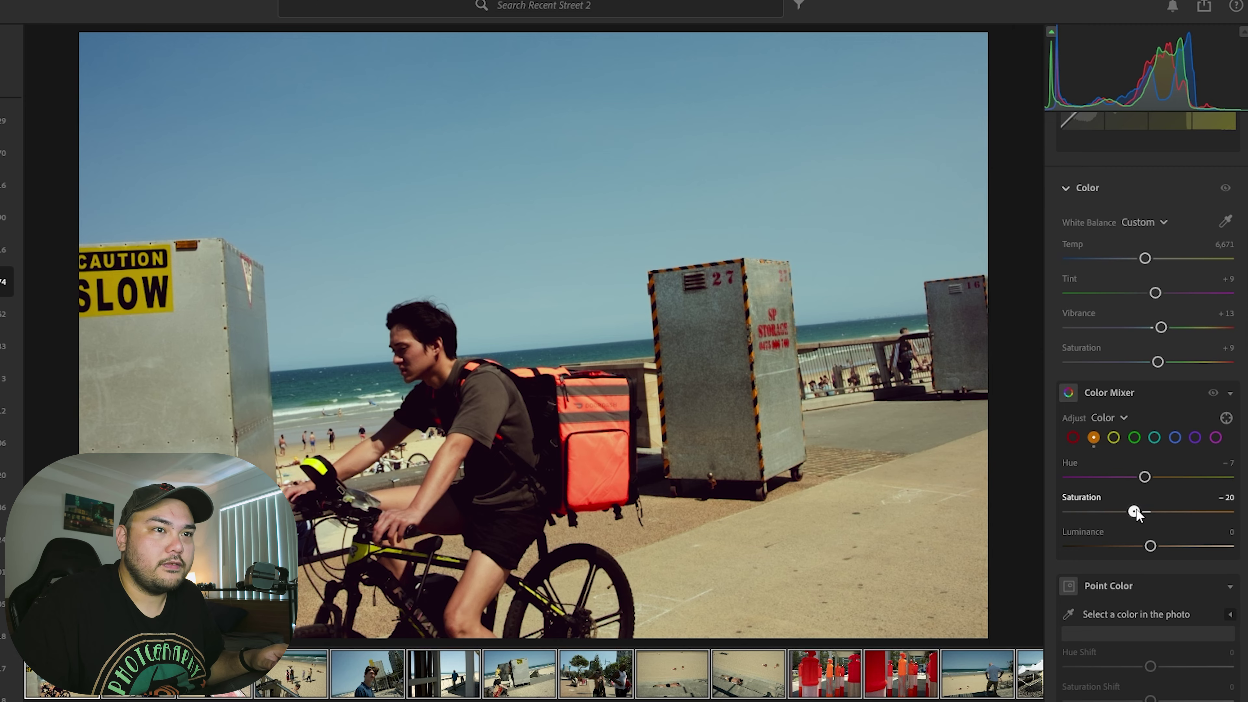
- Lower the yellow hue and saturation in the Color Mixer, and set blue to hue -13 and saturation -12
click(1113, 437)
drag(1151, 479, 1135, 513)
click(1177, 435)
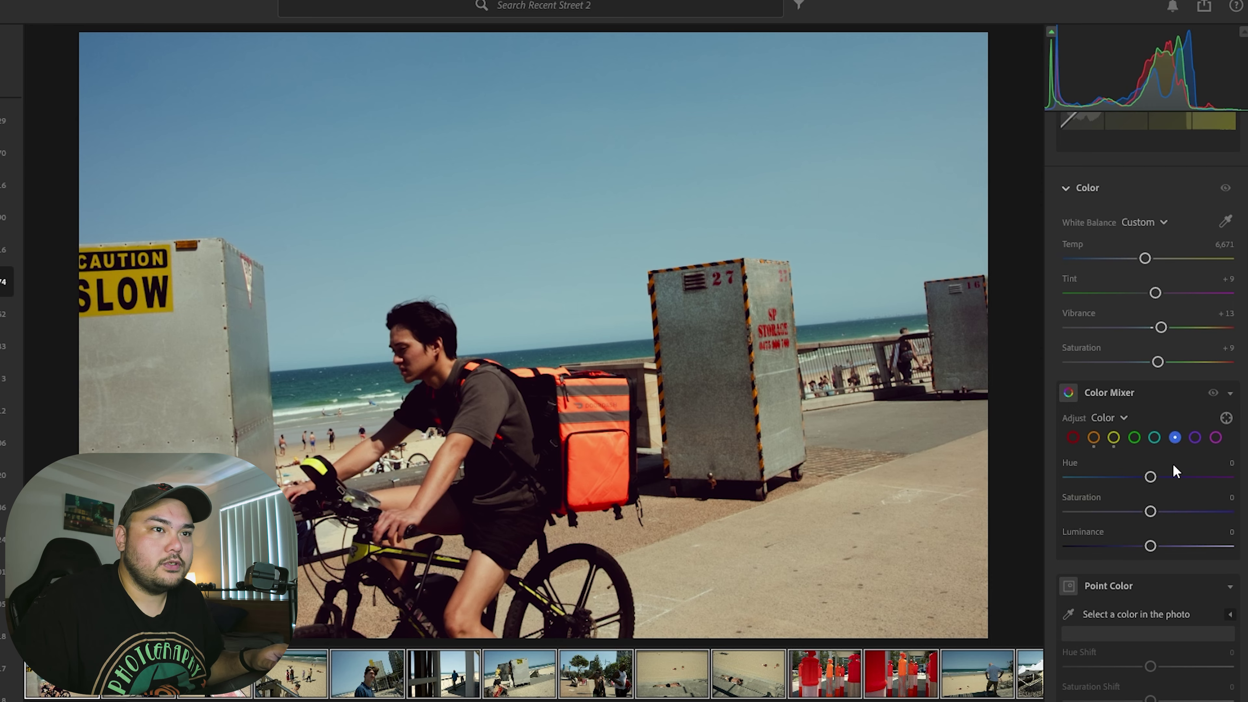
drag(1150, 511, 1147, 512)
- Fine-tune the red channel curve by lowering its black point slightly
scroll(1139, 509, up, 6)
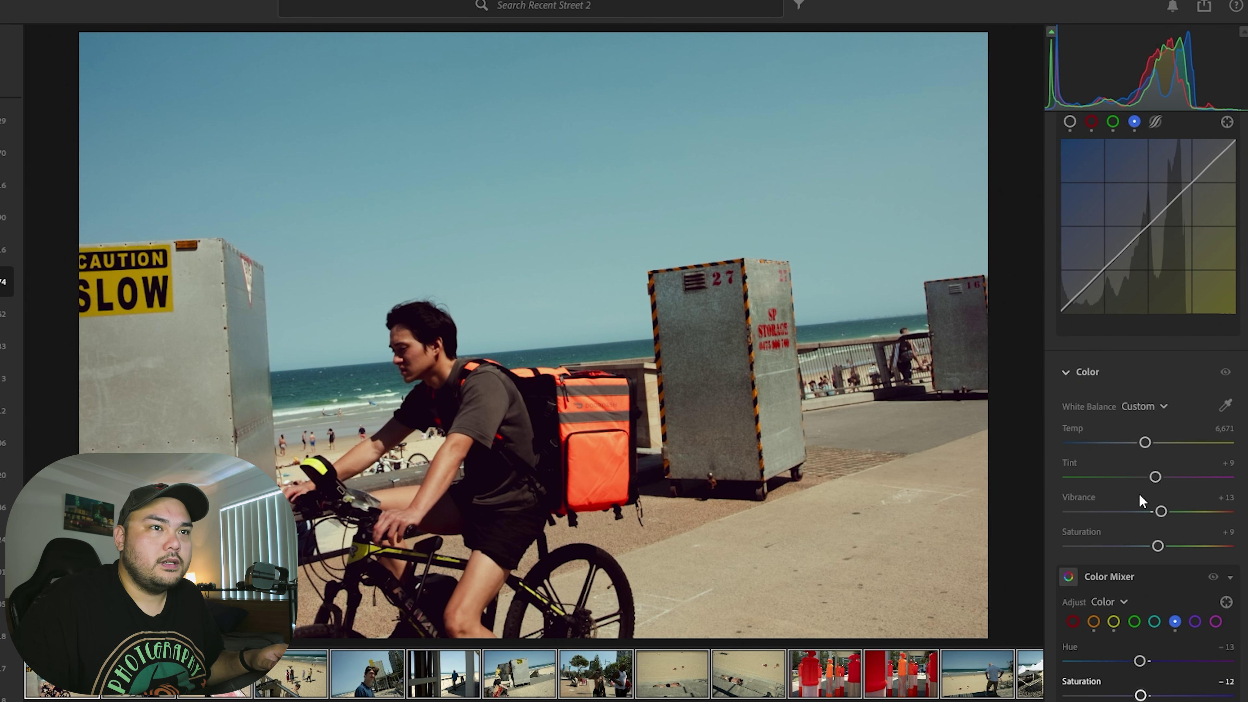
click(1094, 304)
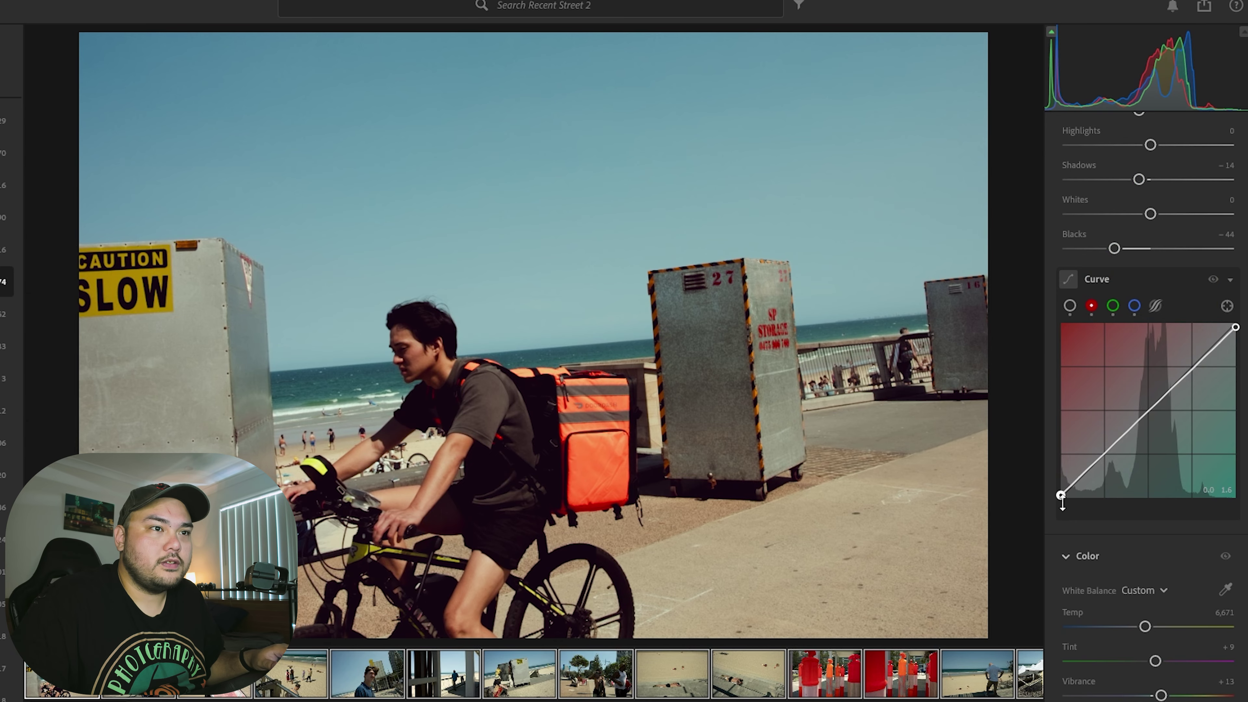
drag(1058, 500, 1055, 495)
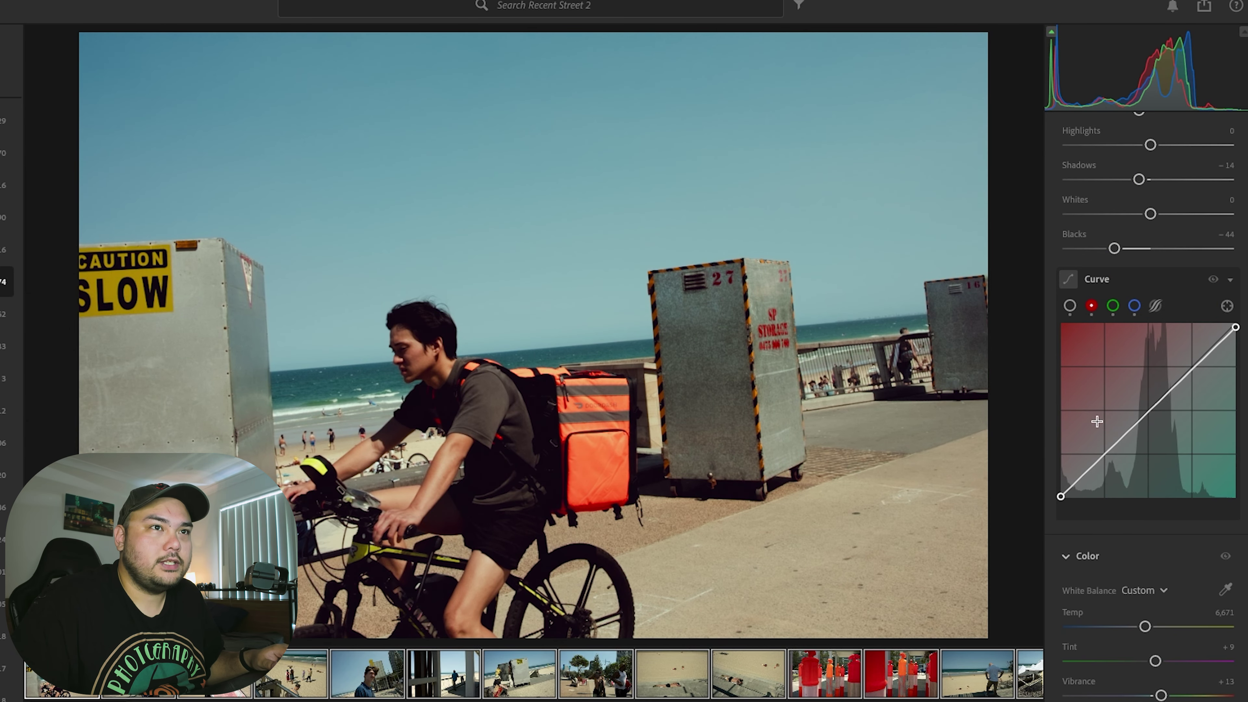
- In the Color Mixer, set the green hue to -15 and the green saturation to -13
scroll(1167, 551, down, 5)
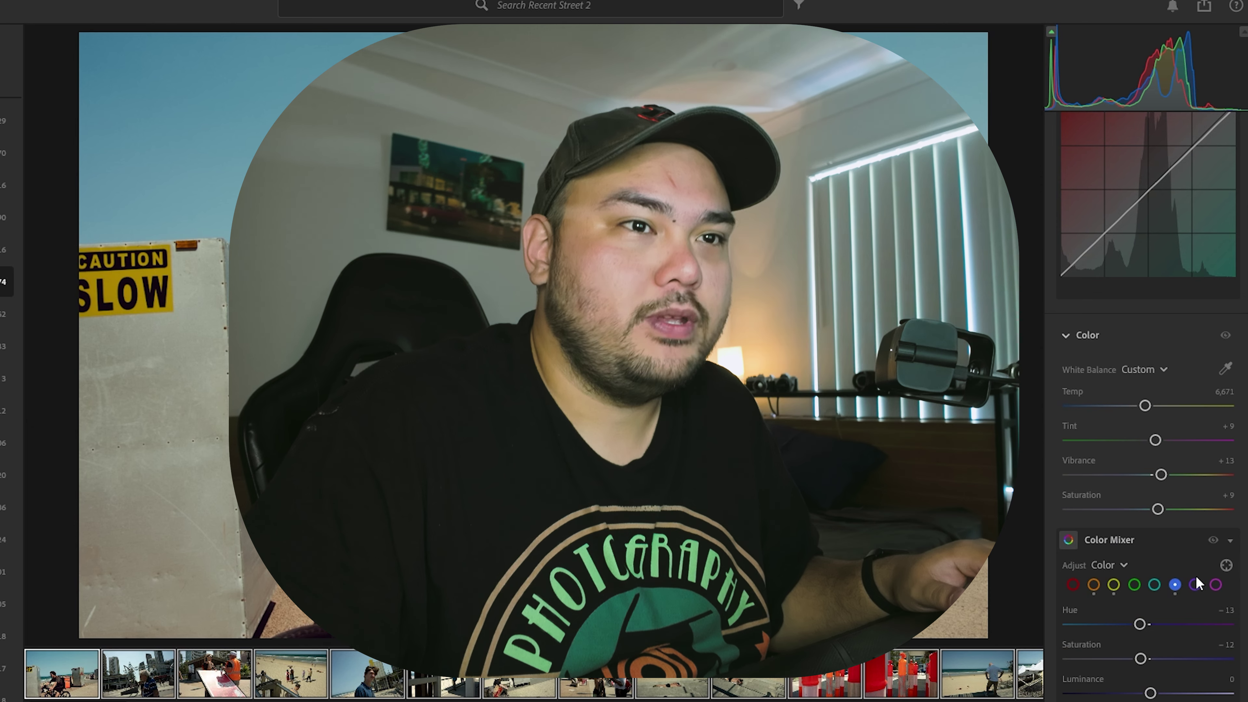
click(1134, 584)
drag(1135, 664, 1138, 630)
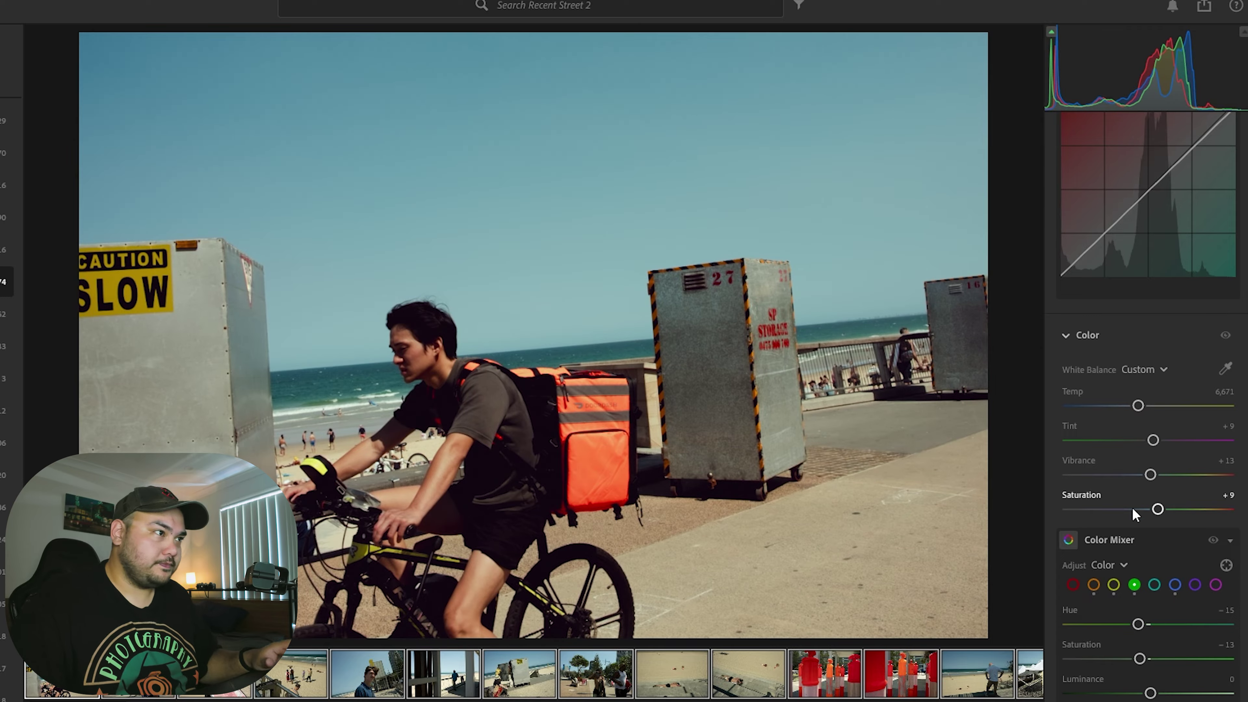
- Use Color Grading to tint the shadows toward blue, the midtones toward teal-green and the highlights slightly toward red
scroll(1131, 507, down, 6)
scroll(1132, 520, down, 3)
scroll(1141, 467, up, 7)
scroll(1141, 467, down, 10)
mouse_move(1109, 525)
mouse_down()
mouse_move(1079, 533)
mouse_move(1086, 547)
mouse_up()
drag(1153, 422, 1122, 412)
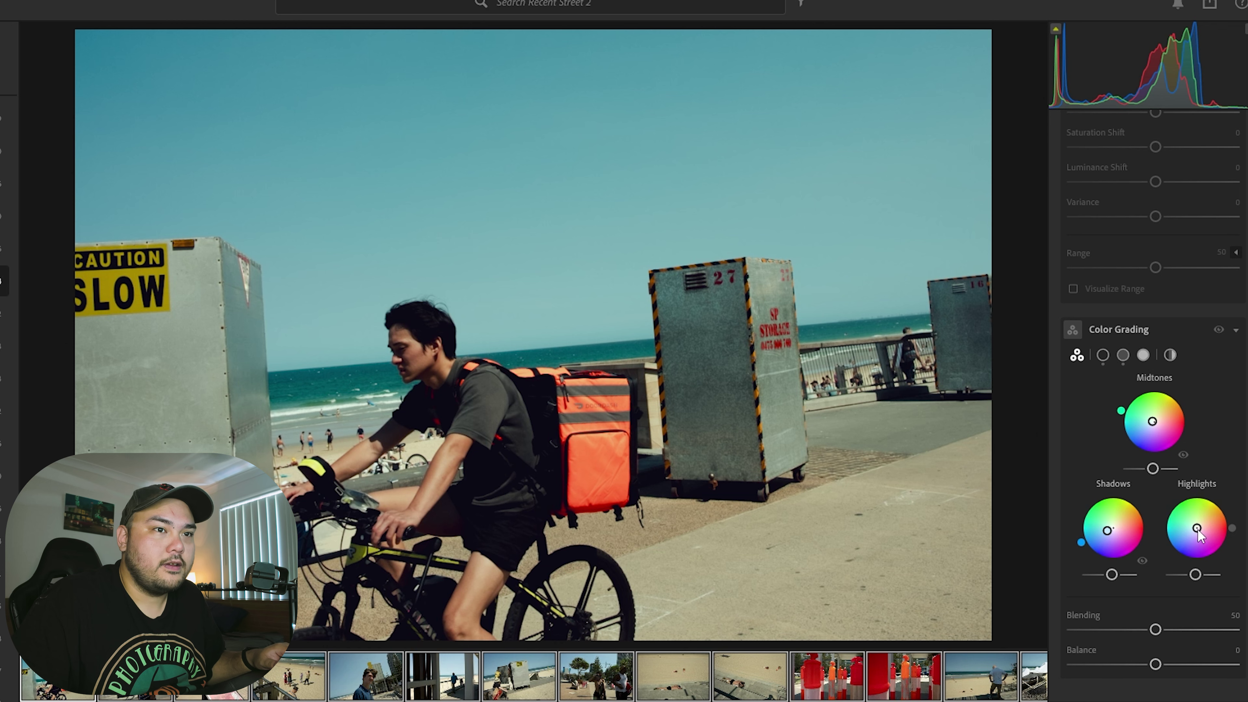
mouse_move(1197, 530)
mouse_down()
mouse_move(1231, 532)
mouse_move(1232, 547)
mouse_move(1231, 533)
mouse_move(1199, 529)
mouse_up()
- Compare the color-graded photo with its unedited original
scroll(1073, 593, down, 5)
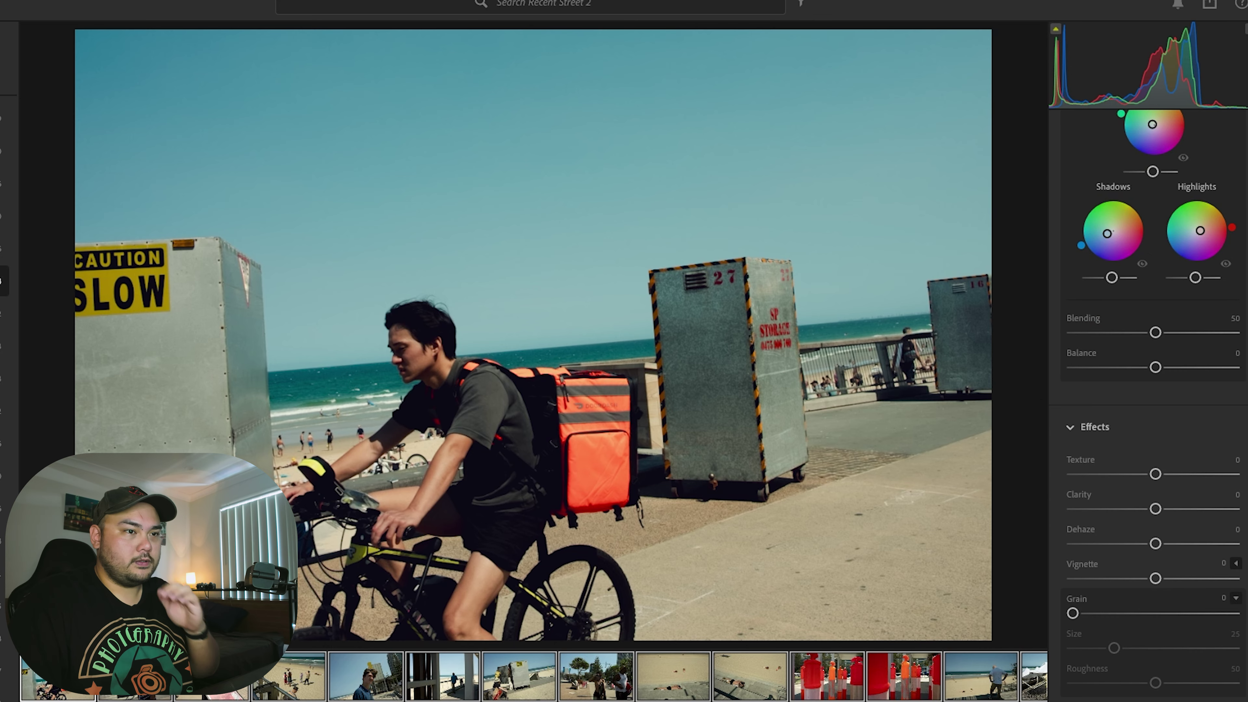
key(backslash)
key(backslash)
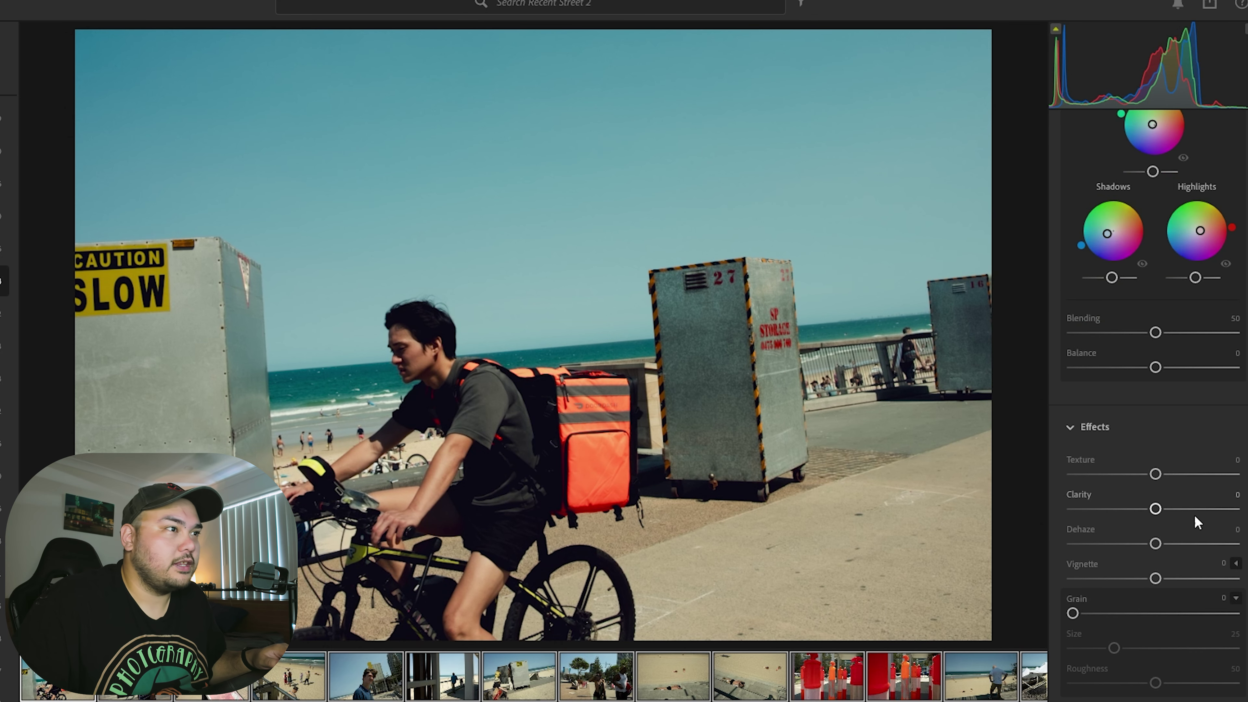
- In the effects settings, set texture to +5, clarity to -30 and dehaze to +13
scroll(1194, 514, down, 4)
scroll(1201, 491, up, 3)
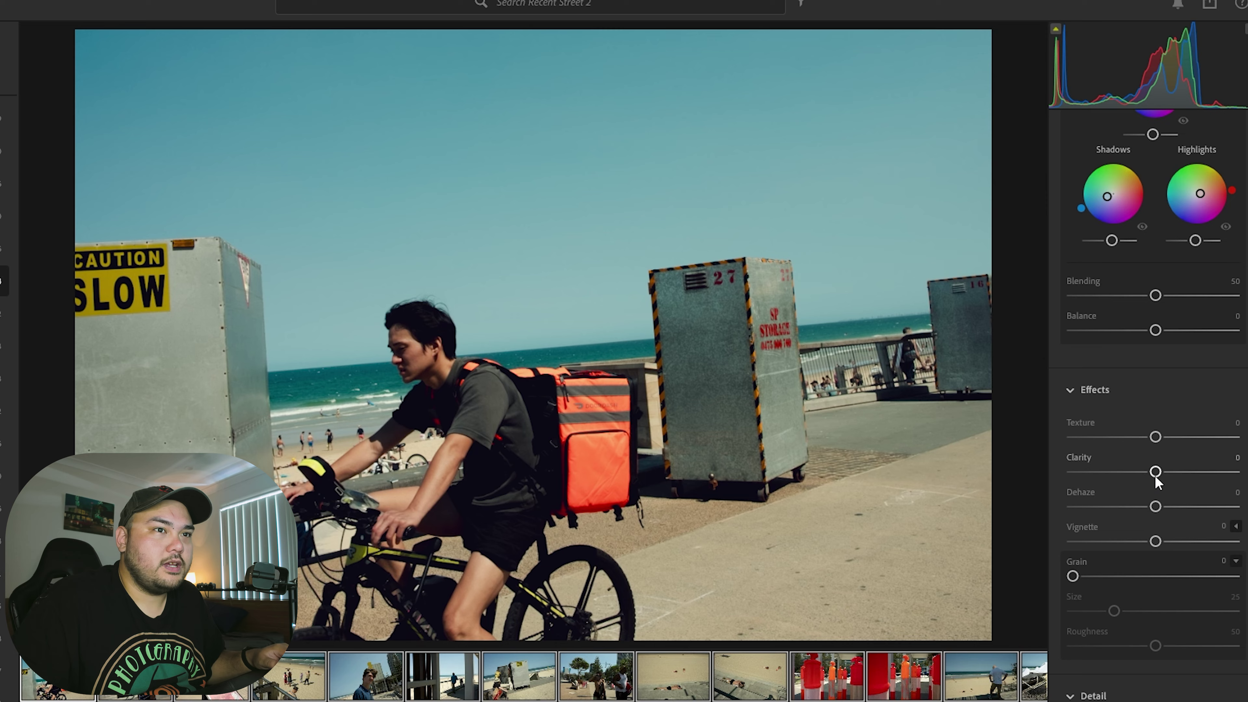
drag(1154, 475, 1128, 493)
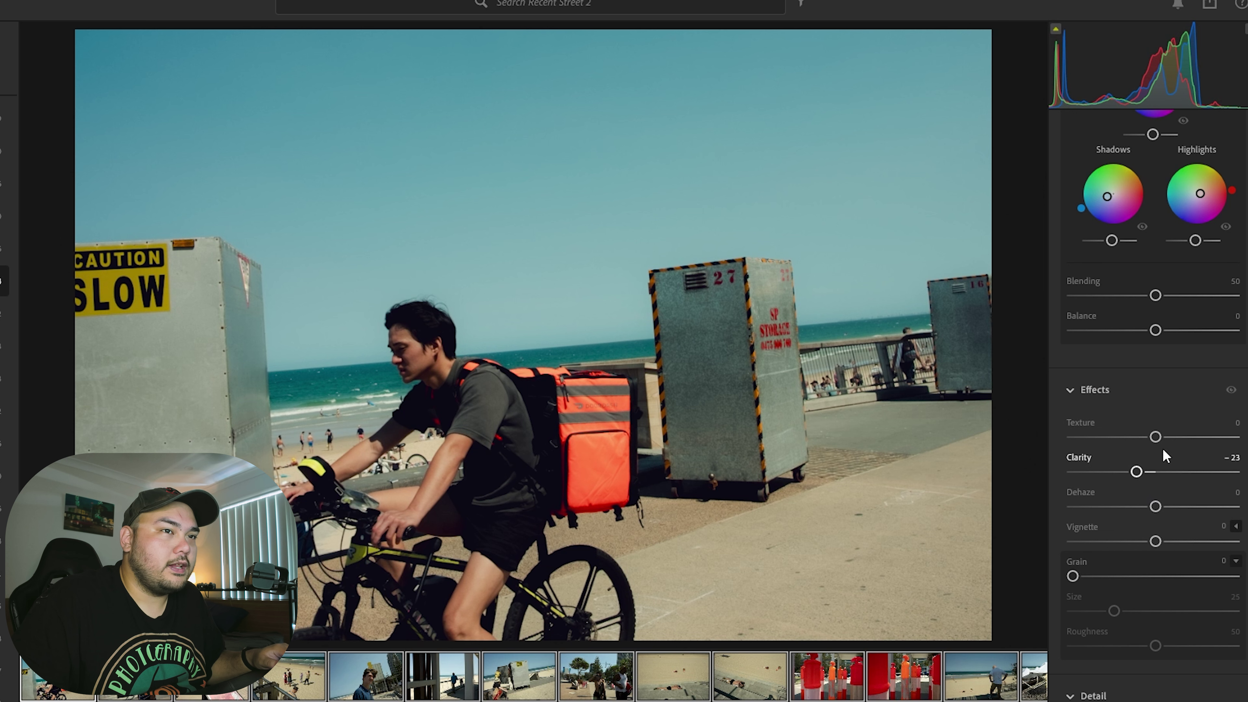
drag(1155, 437, 1158, 438)
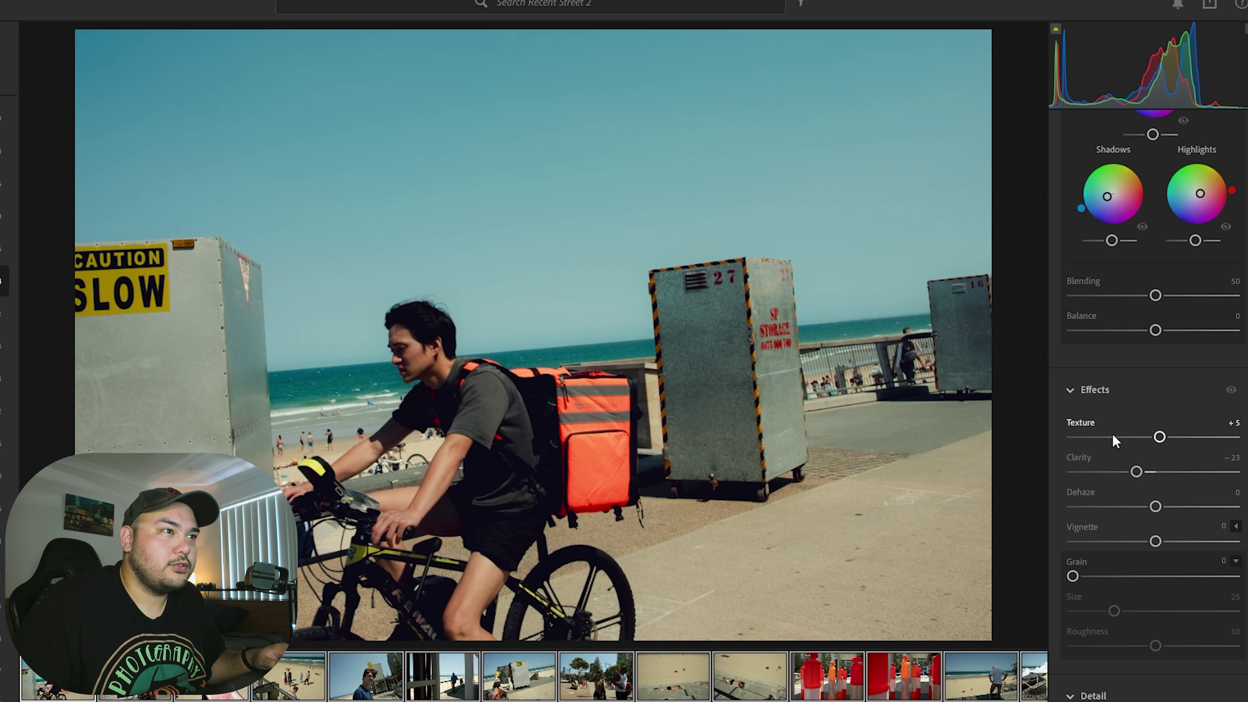
drag(1157, 505, 1158, 506)
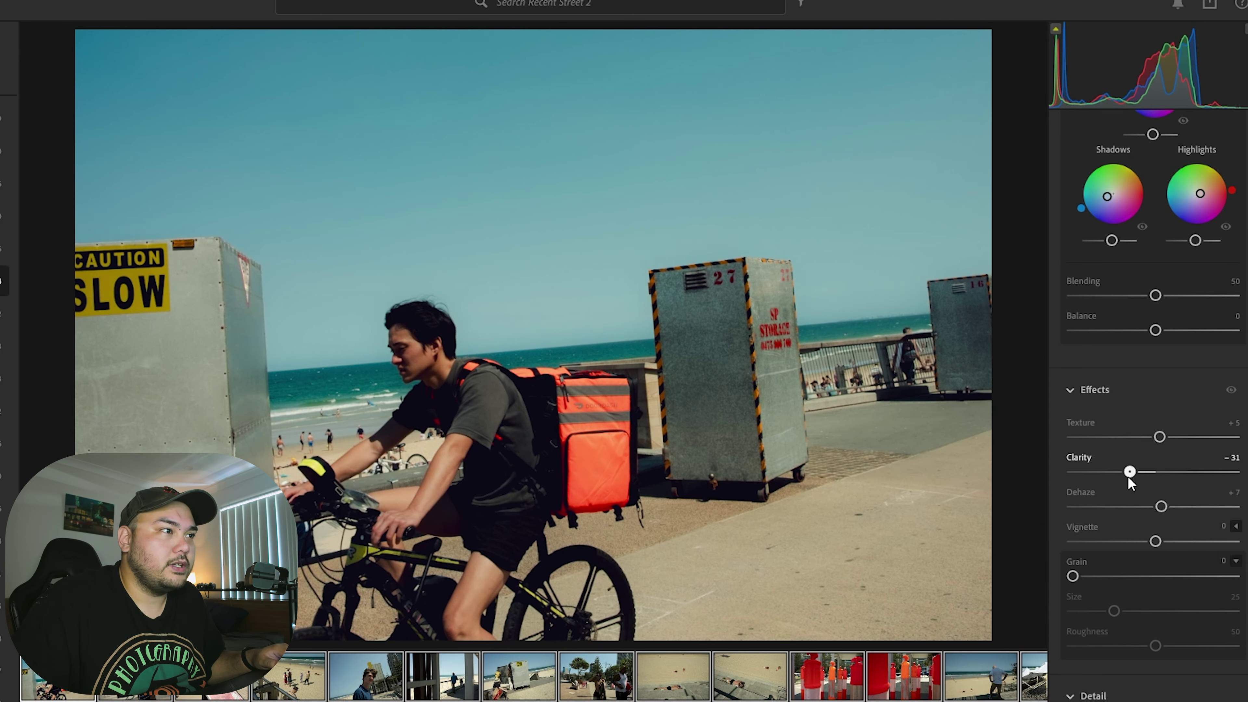
drag(1125, 480, 1165, 506)
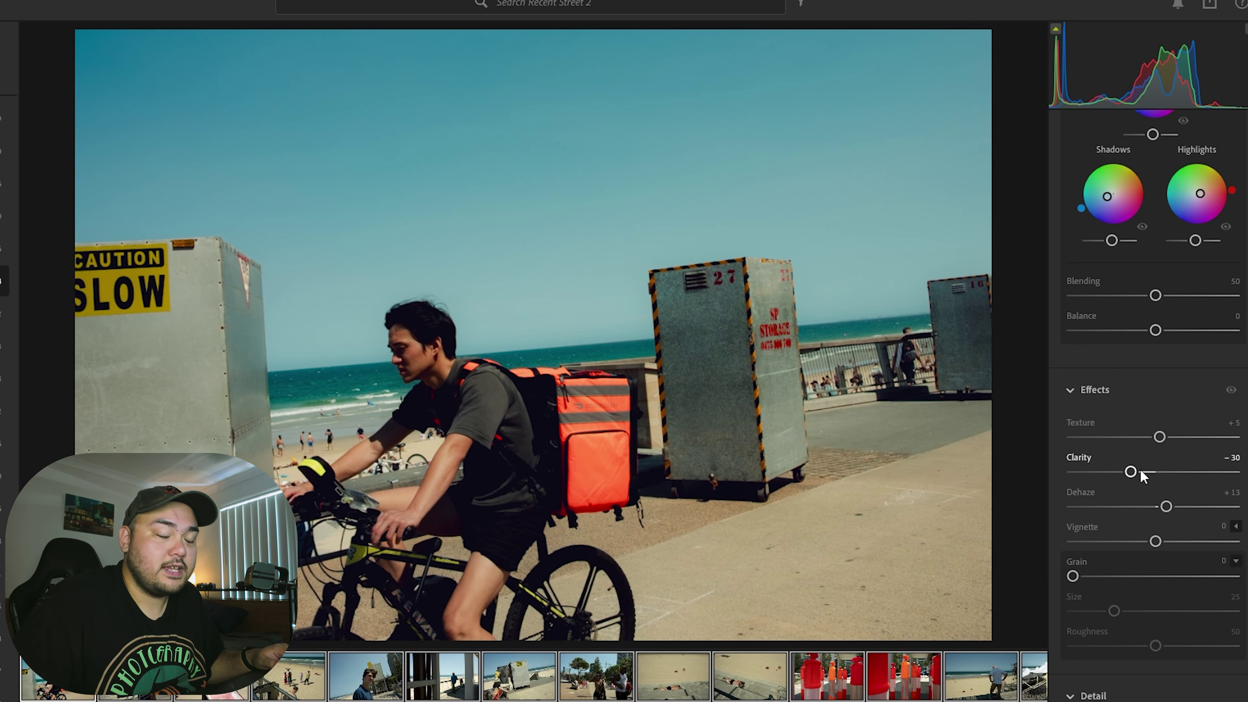
- Add grain with an amount of 36 and zoom in on the storage container to inspect it
scroll(1140, 479, down, 3)
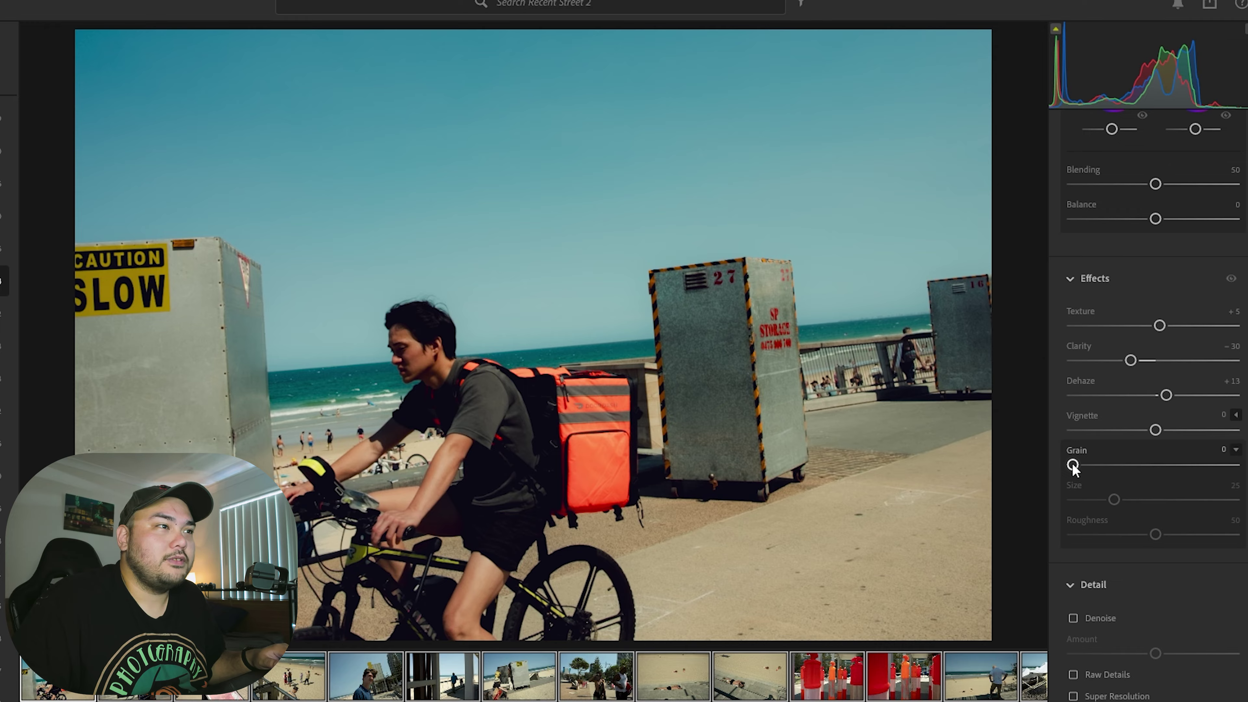
drag(1072, 464, 1132, 465)
click(815, 278)
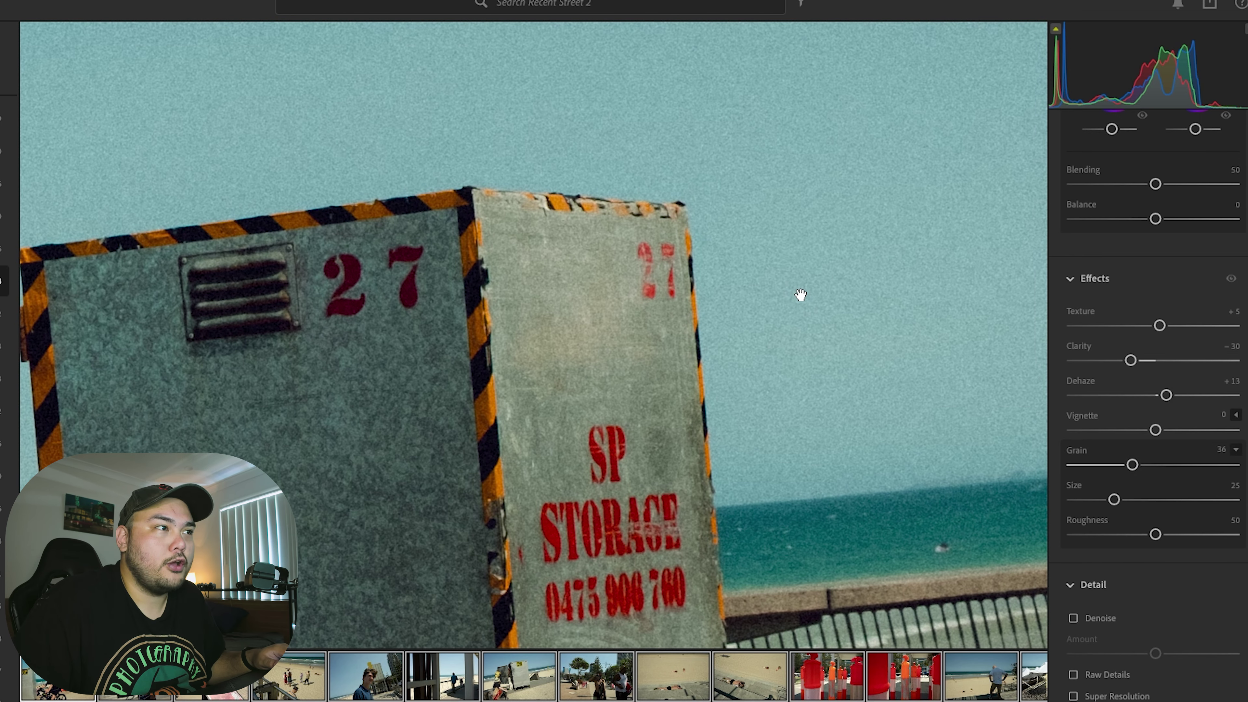
- Set the grain size to 39 and roughness to 63, view the whole photo, and reduce the grain amount slightly
drag(1113, 501, 1175, 542)
click(867, 428)
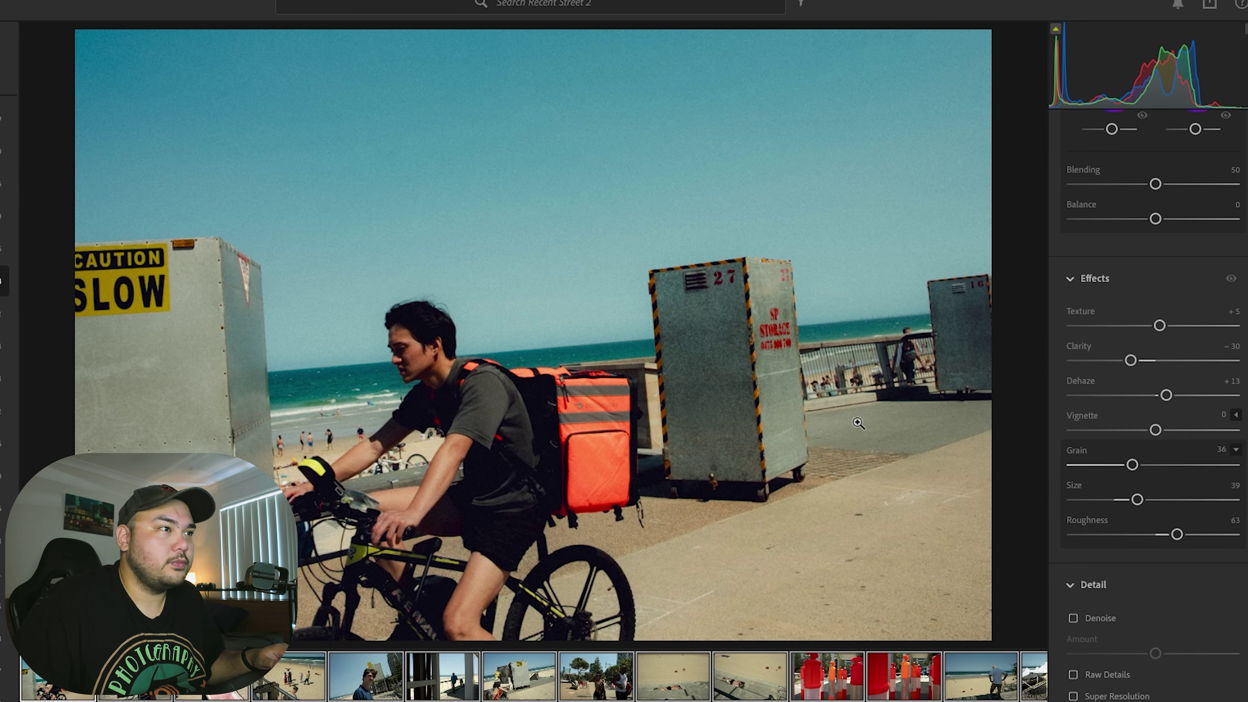
drag(1131, 464, 1110, 475)
- Raise the cyclist photo's exposure to +1.12 and compare it with the unedited original
scroll(1160, 465, up, 15)
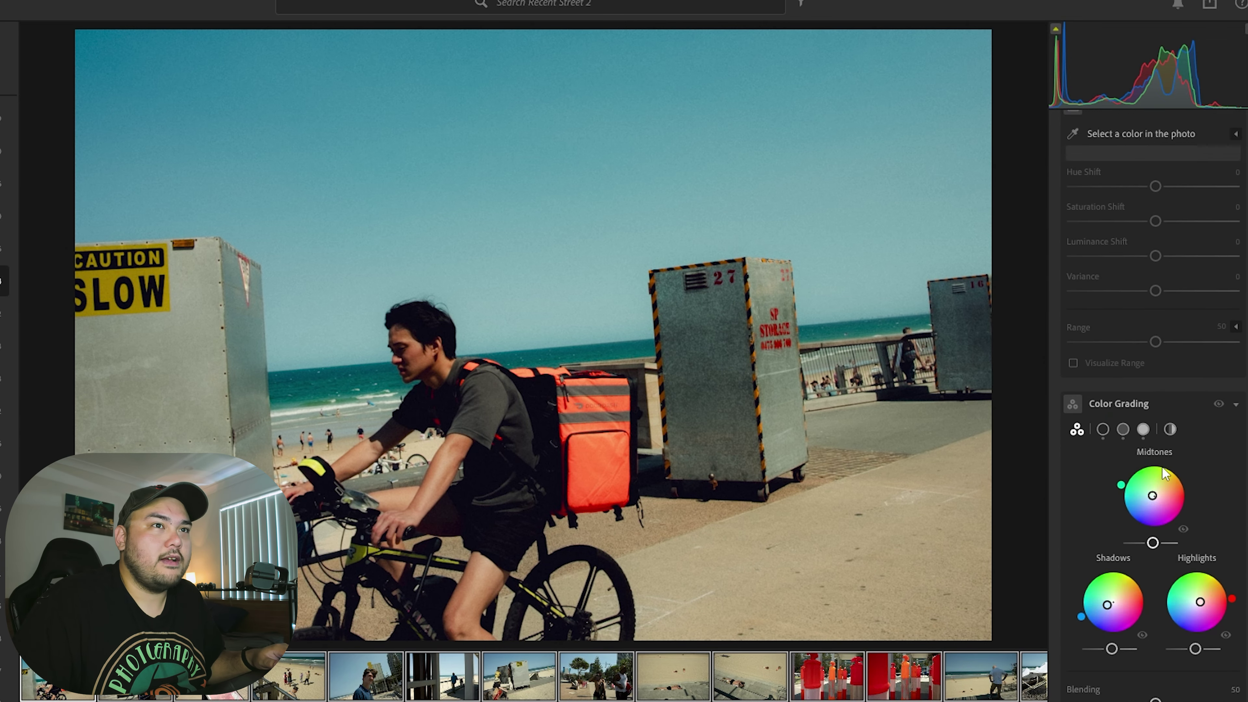
scroll(1160, 465, up, 5)
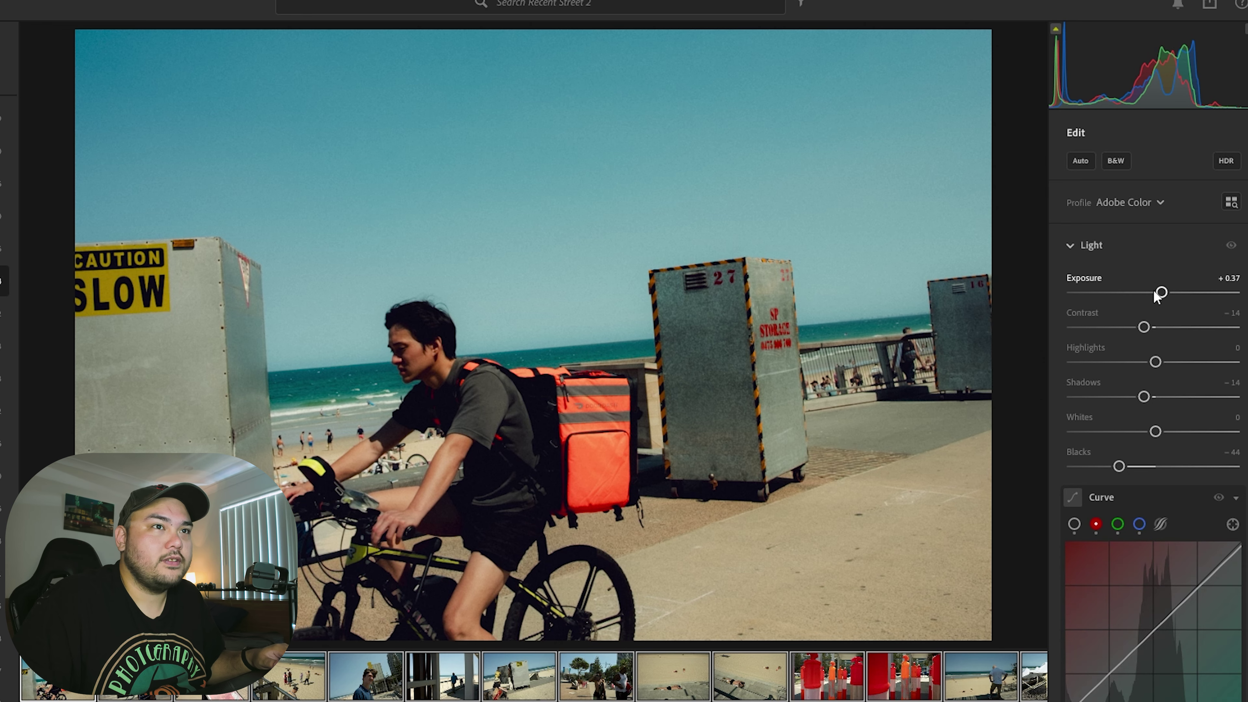
drag(1160, 293, 1169, 301)
key(backslash)
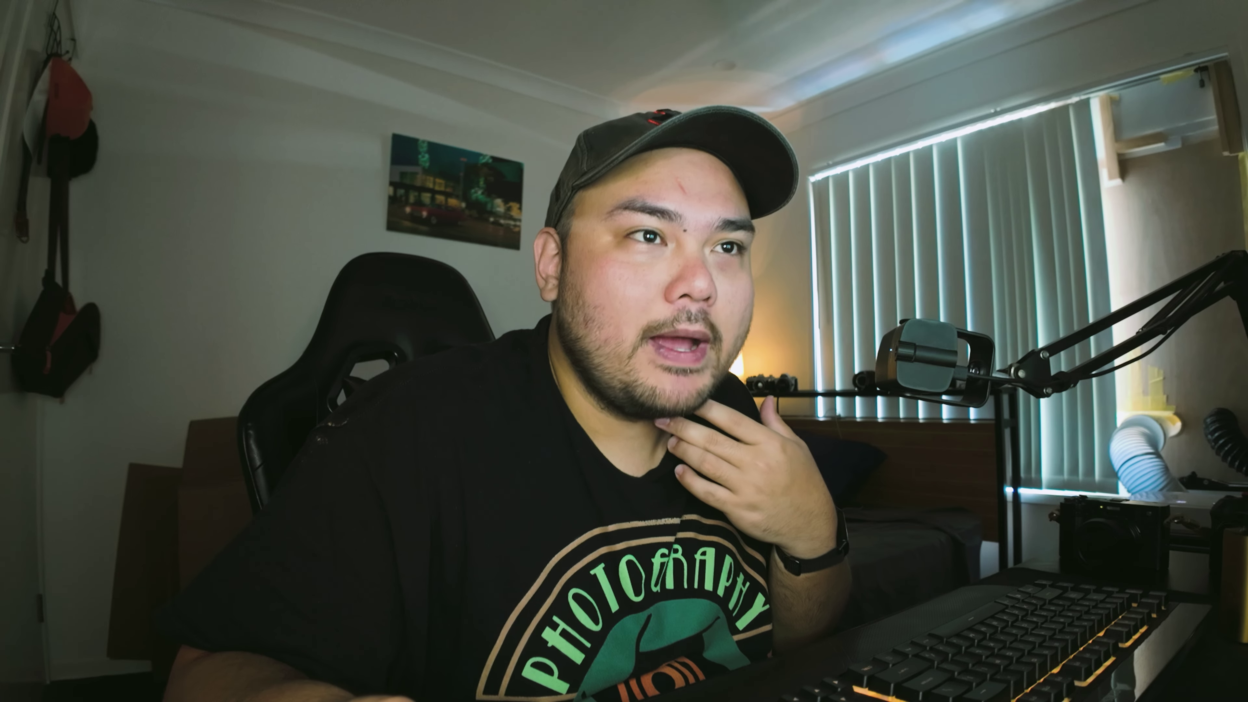
- Adjust the cyclist photo's white balance to a temperature of 6,951 and a tint of +15
scroll(1160, 611, down, 3)
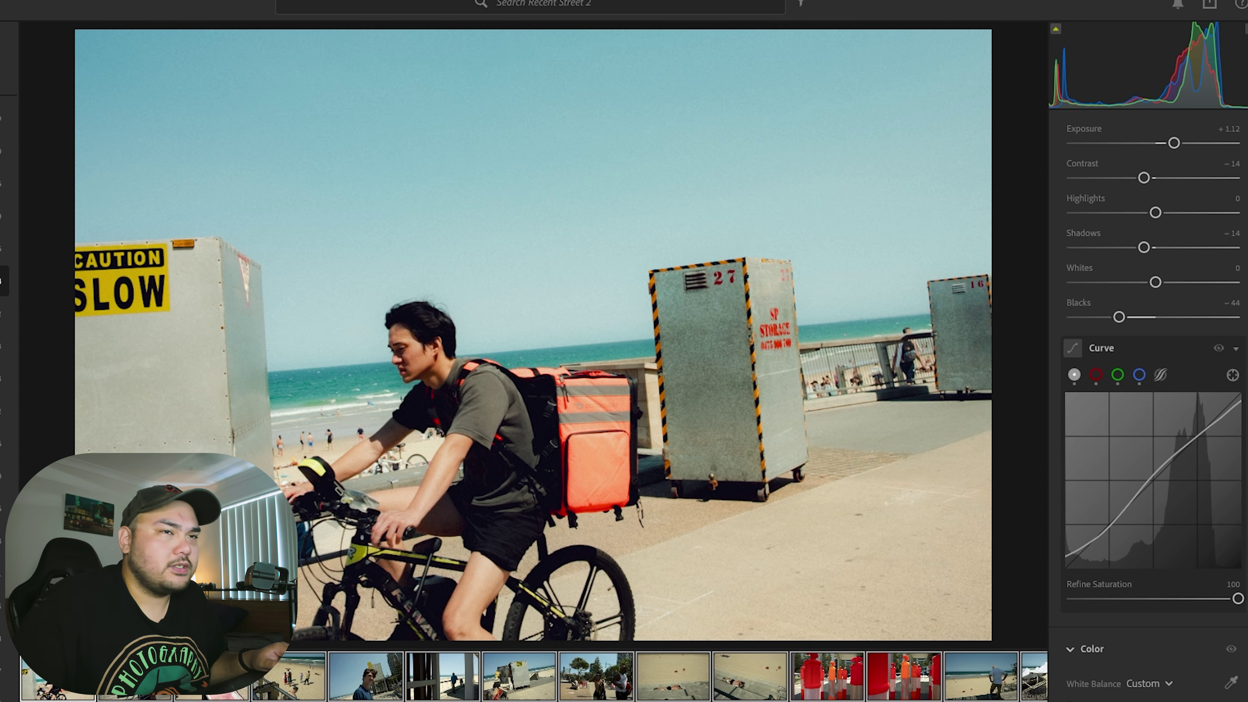
scroll(1208, 454, down, 5)
scroll(1198, 477, up, 3)
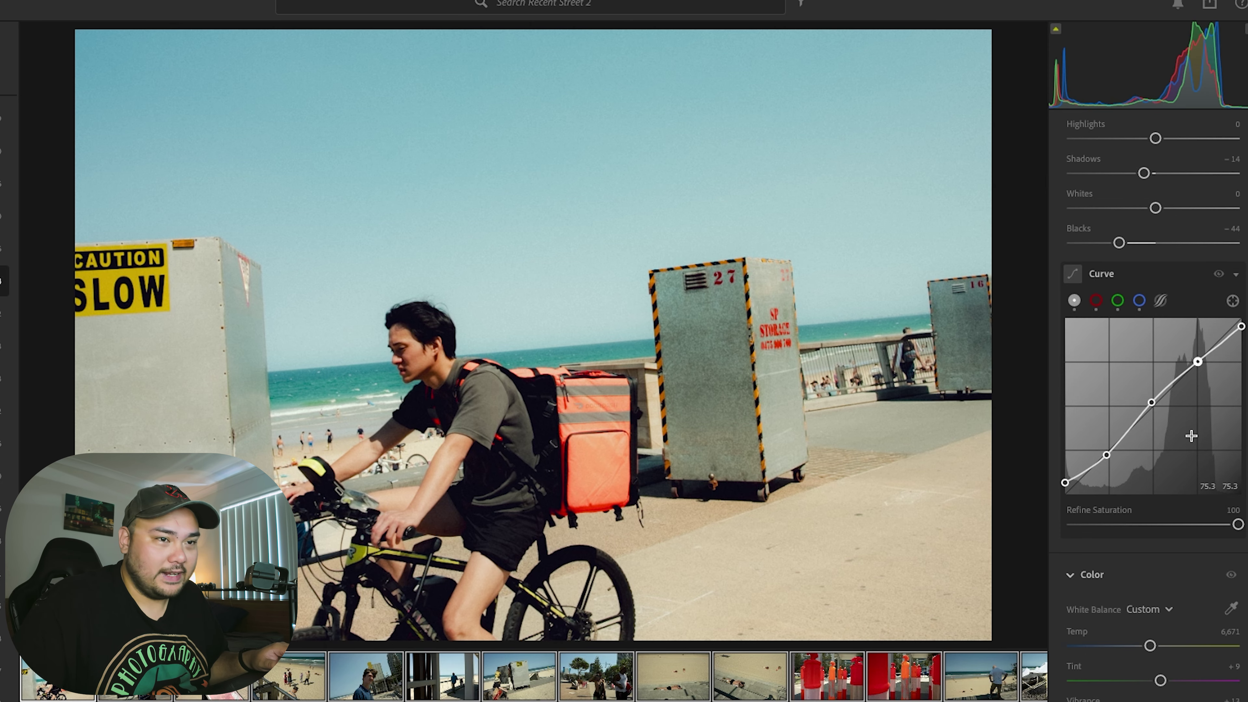
drag(1149, 645, 1164, 687)
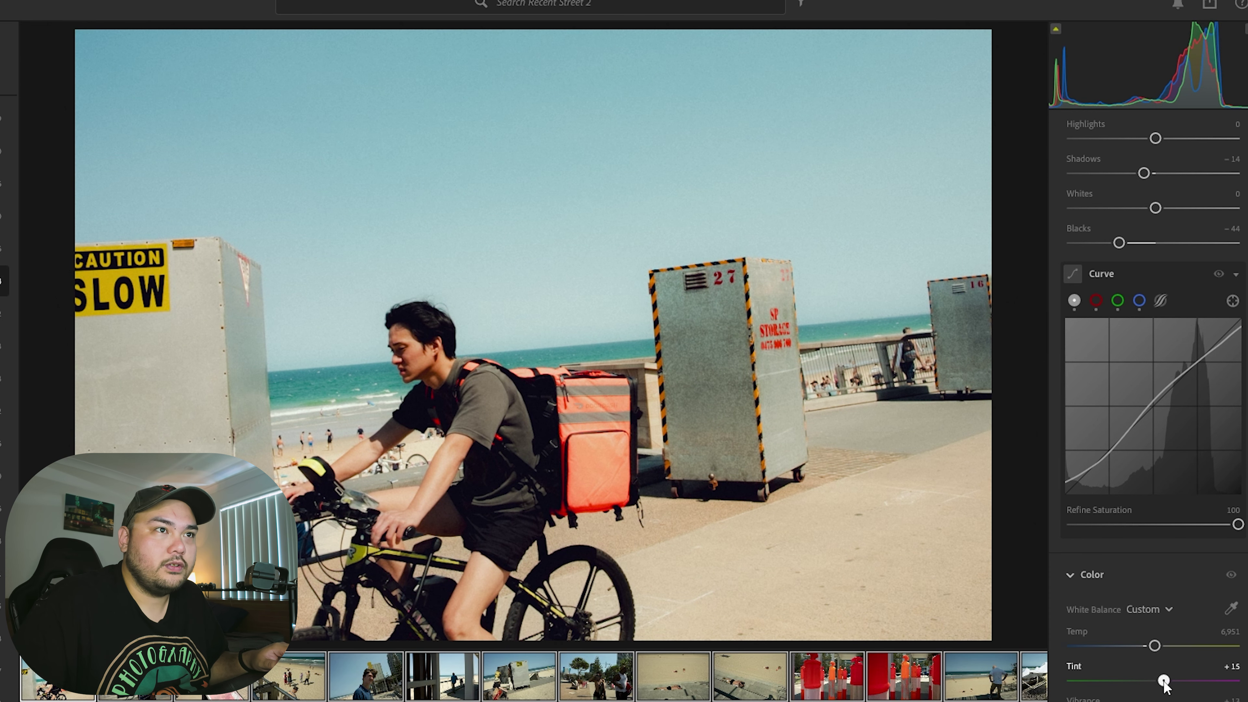
- In the Color Mixer, set the orange range to hue -7 and saturation -12
scroll(1189, 661, up, 3)
scroll(1189, 661, down, 6)
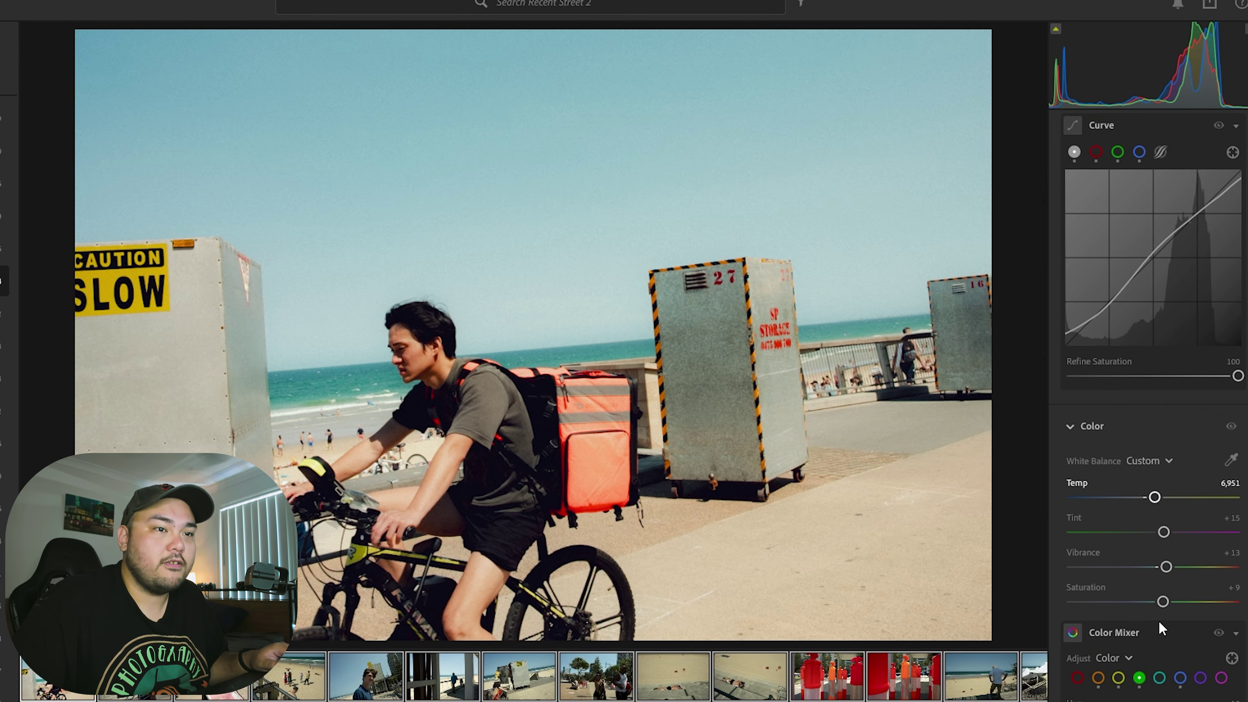
scroll(1158, 629, down, 3)
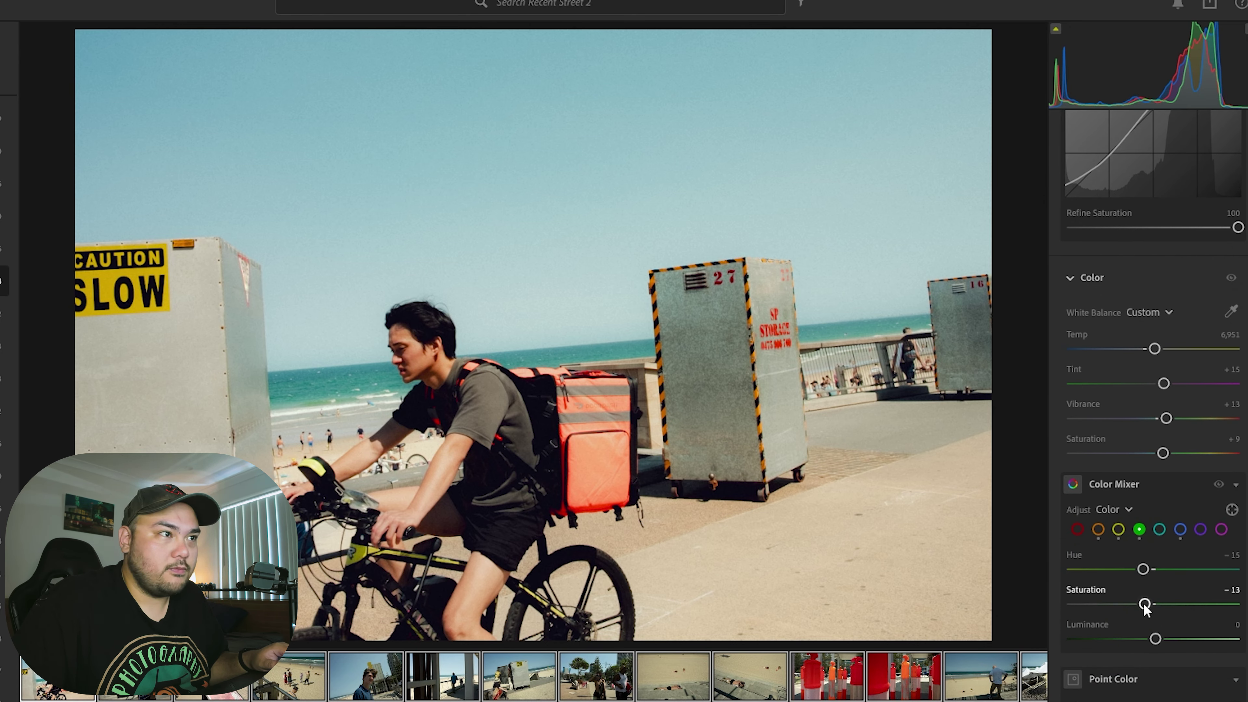
click(1098, 529)
mouse_move(1144, 605)
mouse_down()
mouse_move(1155, 608)
mouse_move(1145, 605)
mouse_up()
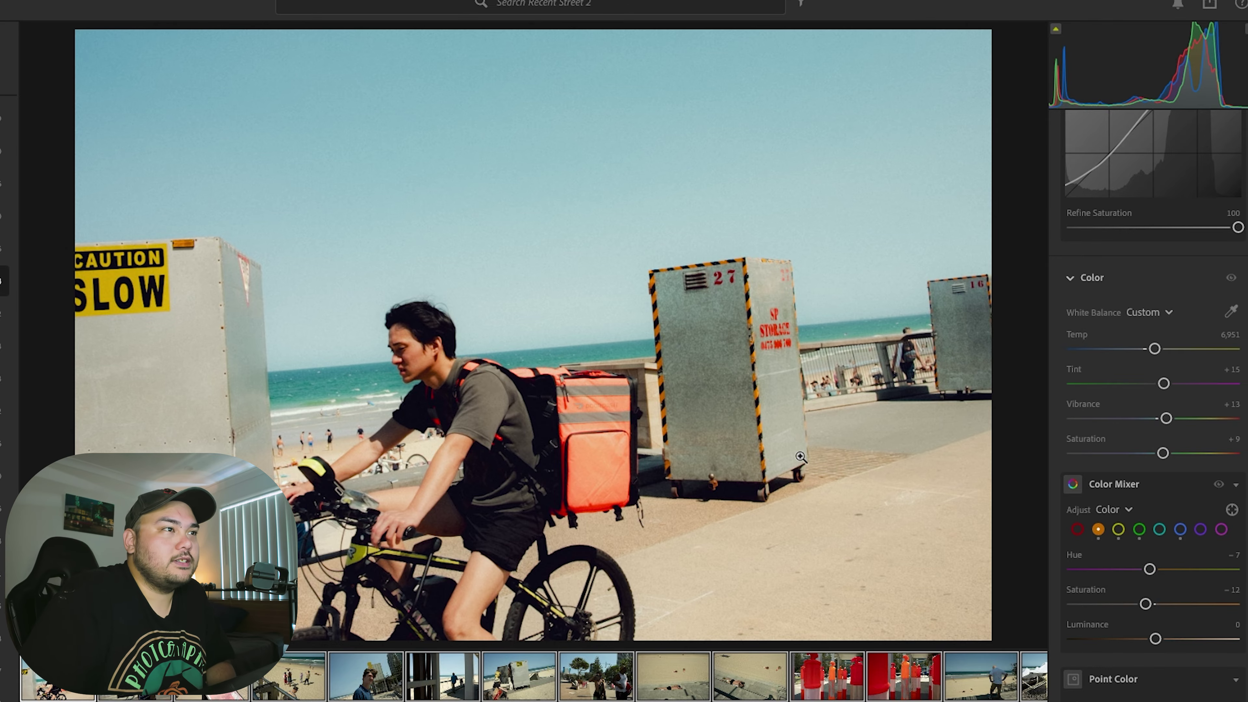
- Compare the finished cyclist edit with its unedited original
key(backslash)
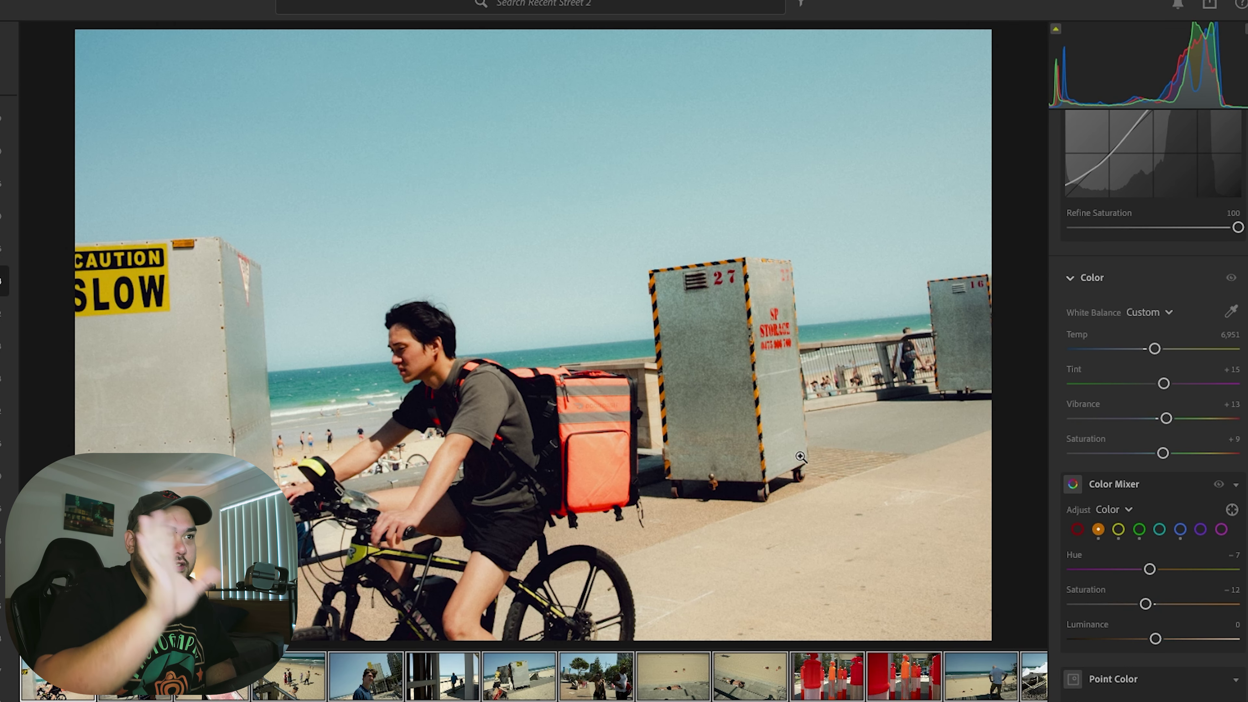
key(backslash)
key(slash)
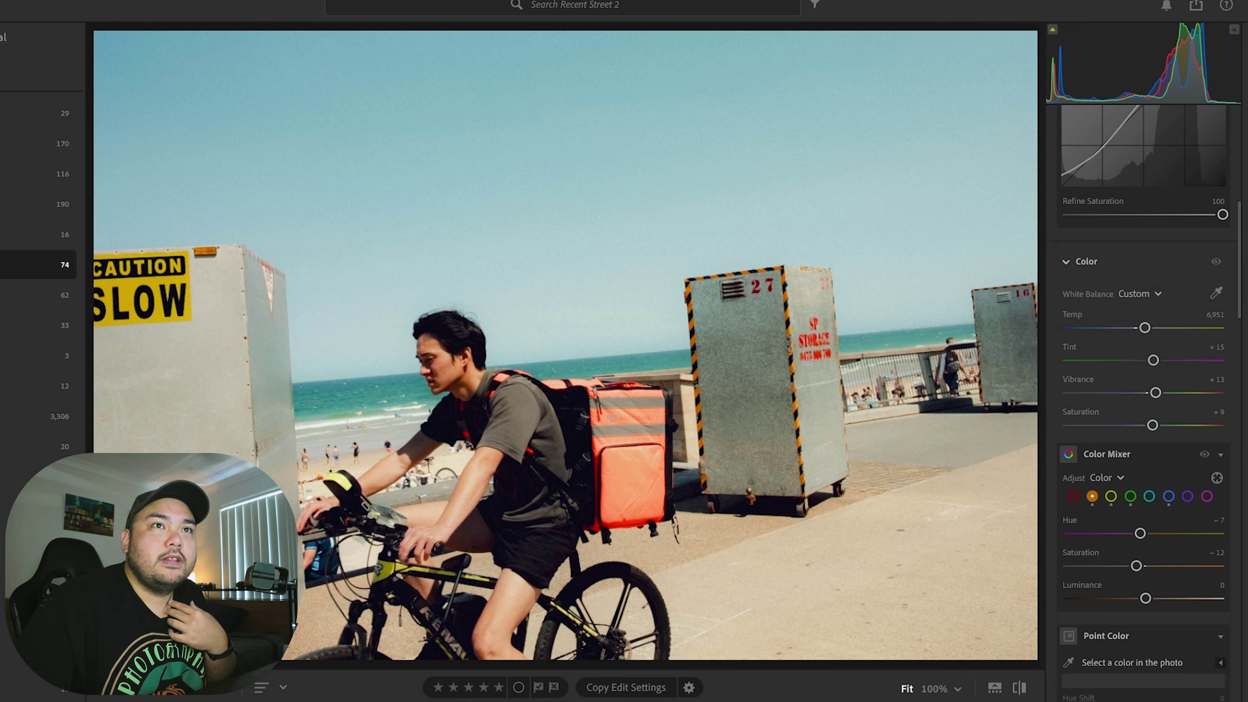
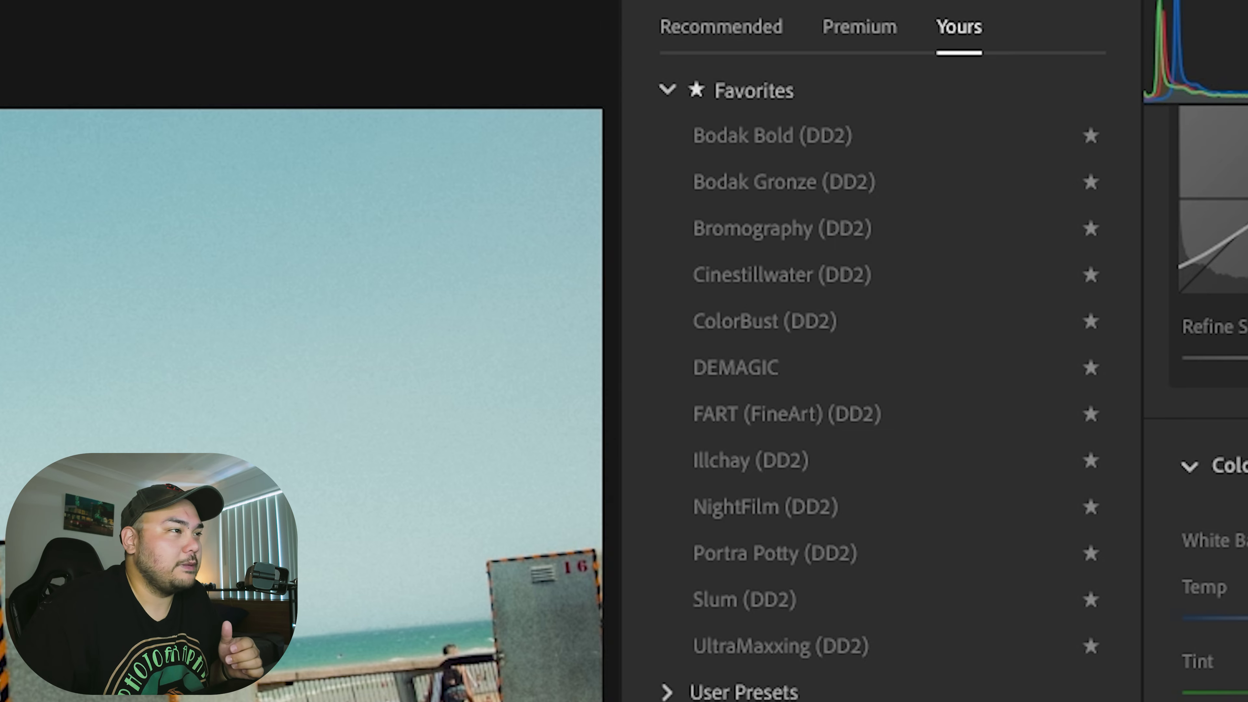
- Hide the presets list and compare the cyclist photo's edited and original versions in full screen
key(shift+p)
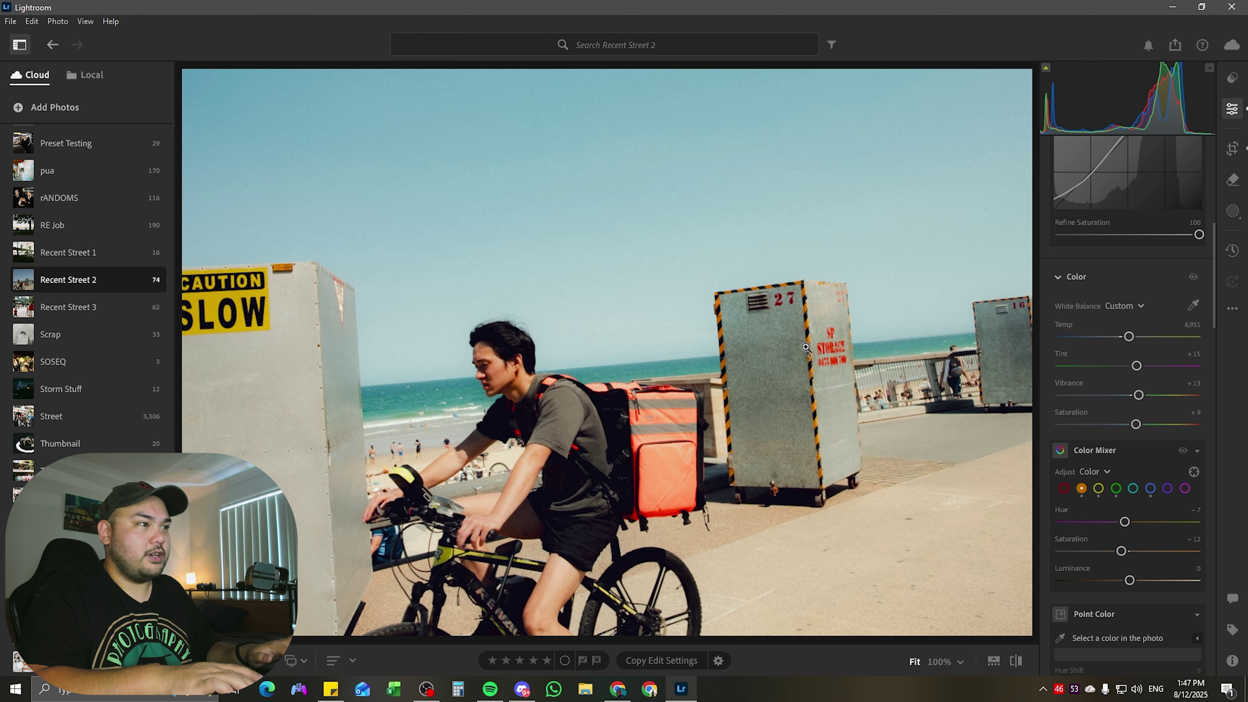
key(f)
key(backslash)
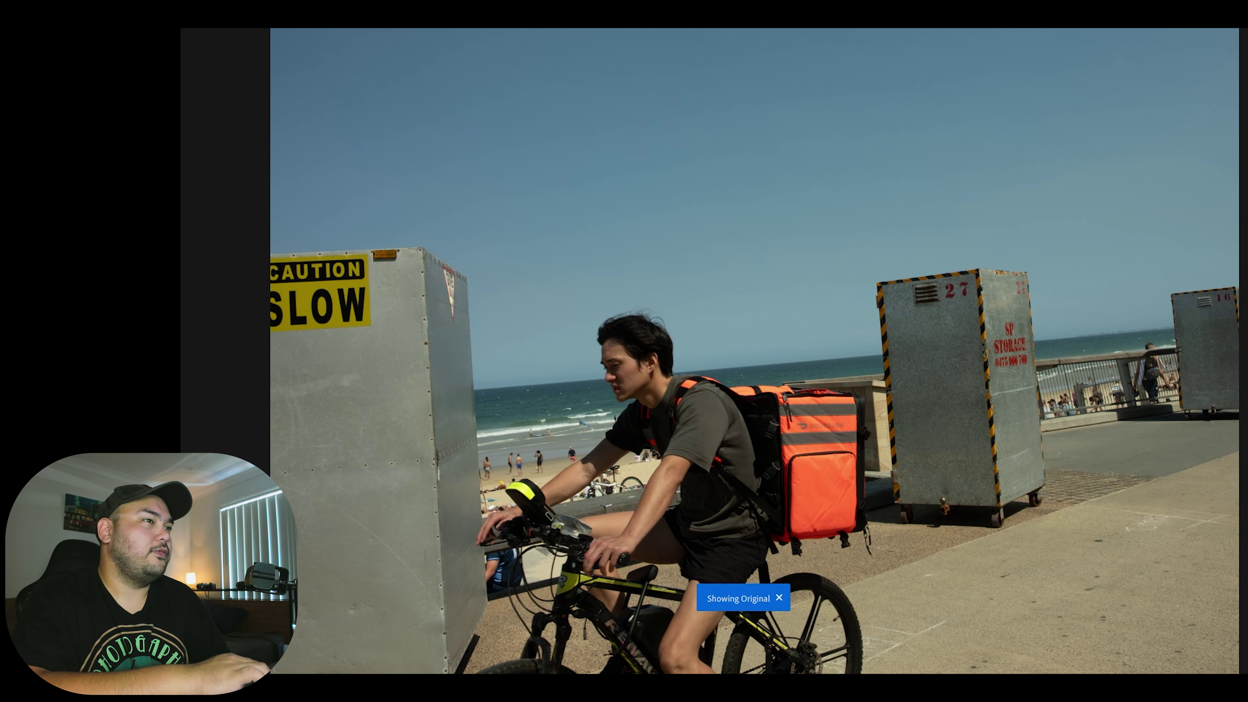
key(backslash)
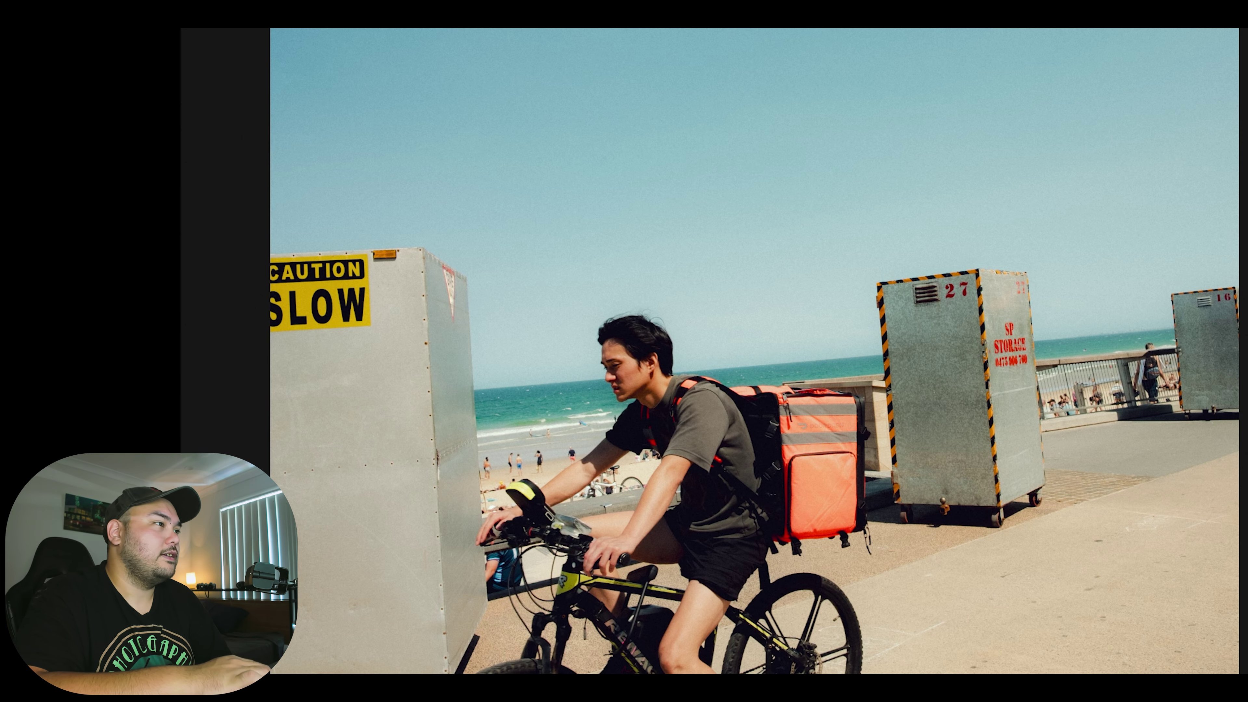
key(backslash)
key(backslash)
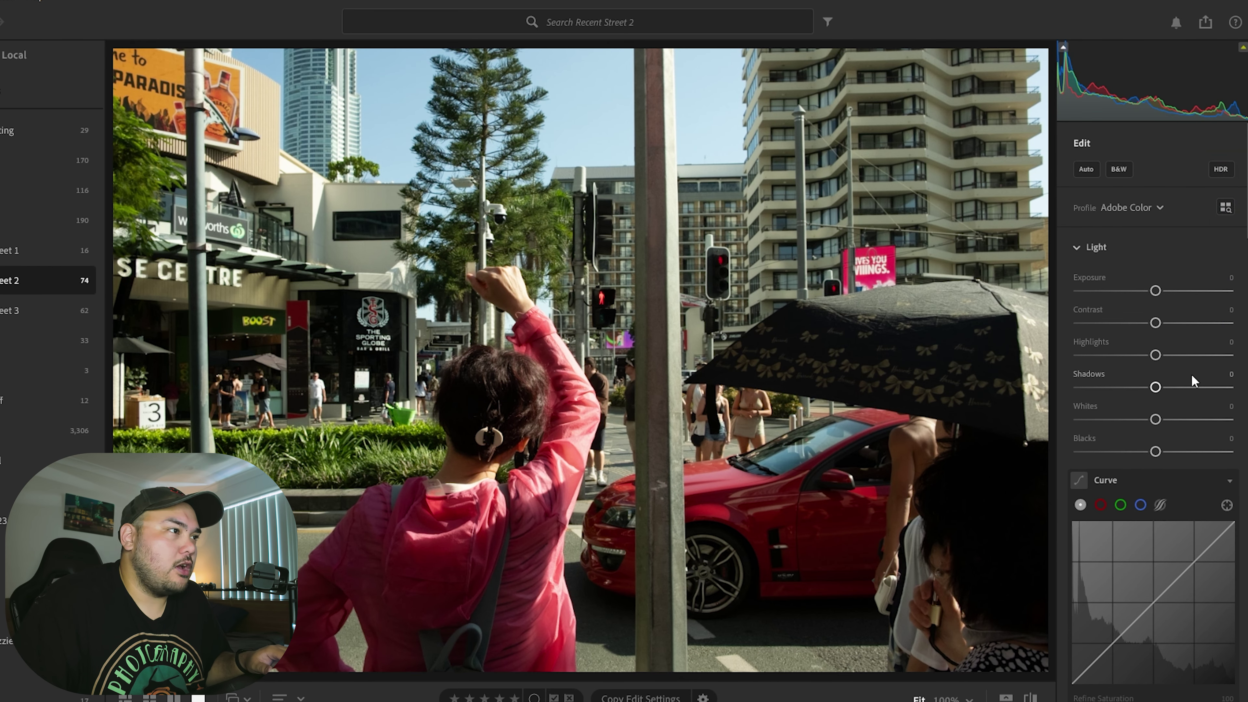
- On the street photo with the pink raincoat, set exposure to +0.61, contrast to -17, shadows to -15 and blacks to -42
mouse_move(1129, 435)
mouse_down()
mouse_move(1100, 439)
mouse_move(1120, 453)
mouse_up()
drag(1155, 387, 1144, 390)
drag(1127, 451, 1122, 451)
drag(1155, 290, 1142, 323)
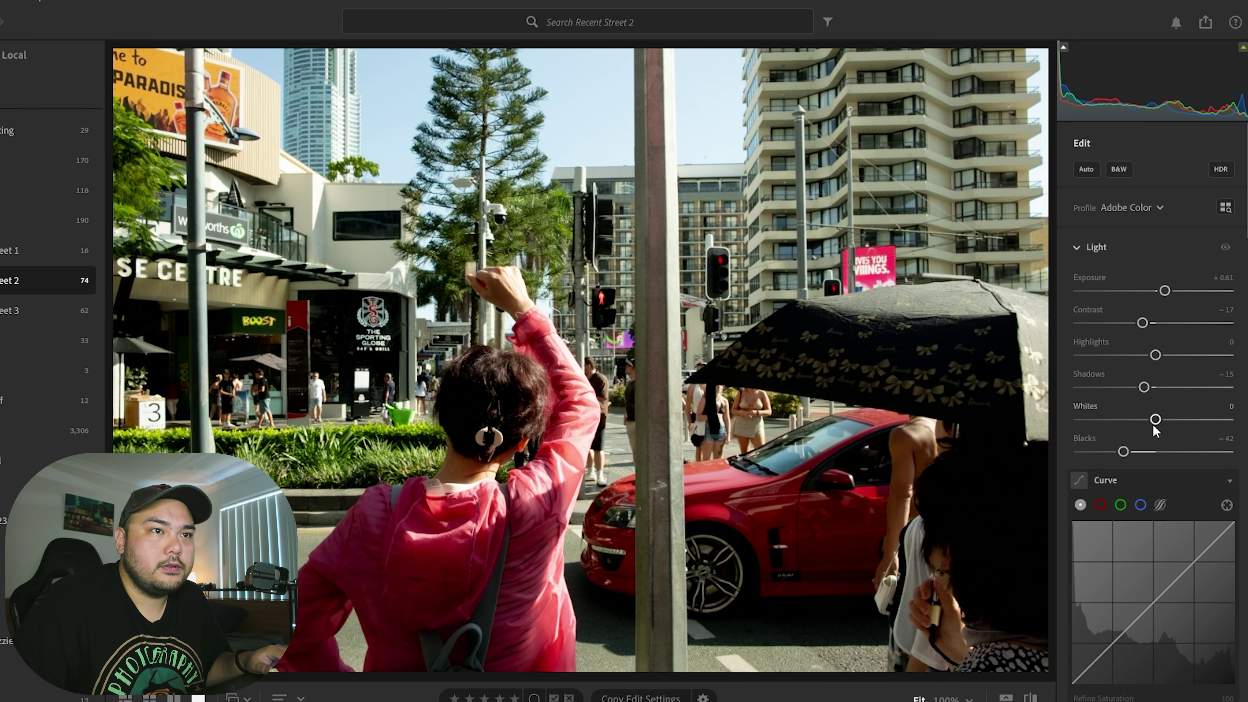
- Add shadow, midtone and highlight points to the main tone curve, lower its white endpoint and slightly lift its black endpoint
scroll(1155, 426, down, 2)
click(1111, 542)
click(1152, 499)
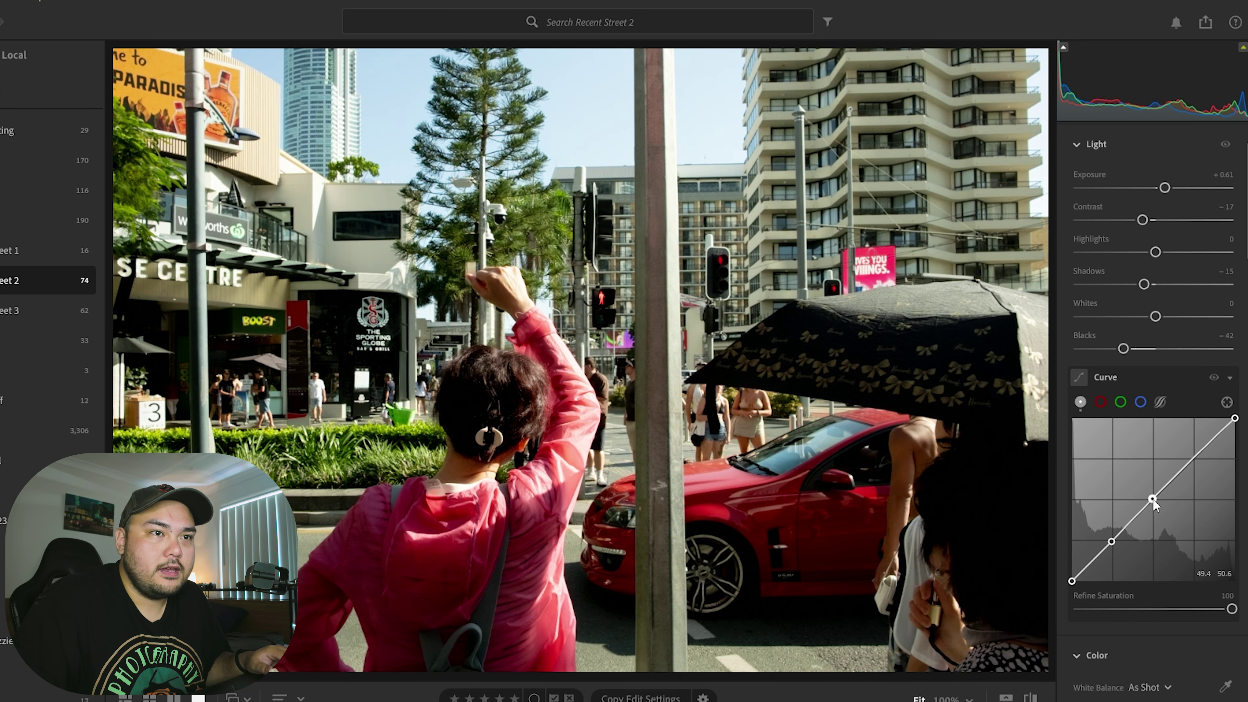
click(1193, 460)
drag(1234, 418, 1235, 429)
mouse_move(1071, 581)
mouse_down()
mouse_move(1110, 543)
mouse_move(1070, 578)
mouse_up()
- Lower the white endpoint to 97.3 on the red curve and 98.4 on the green curve, slightly lifting both black endpoints
click(1101, 402)
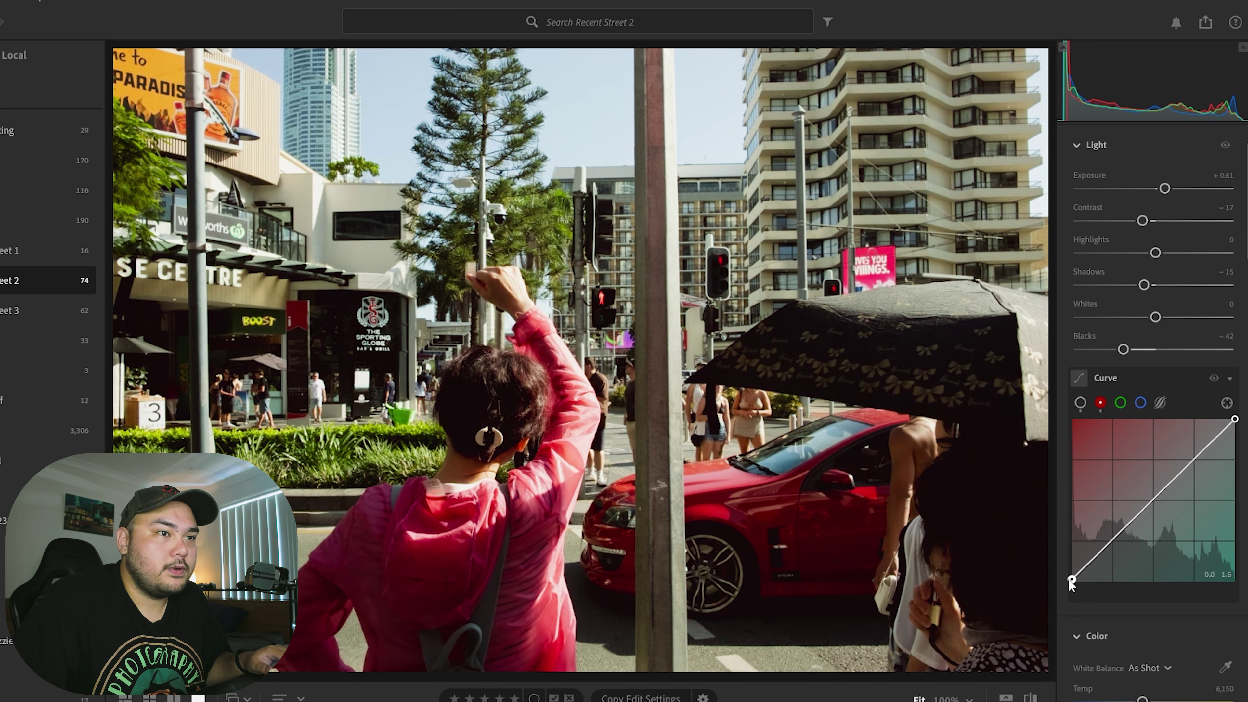
drag(1236, 422, 1238, 428)
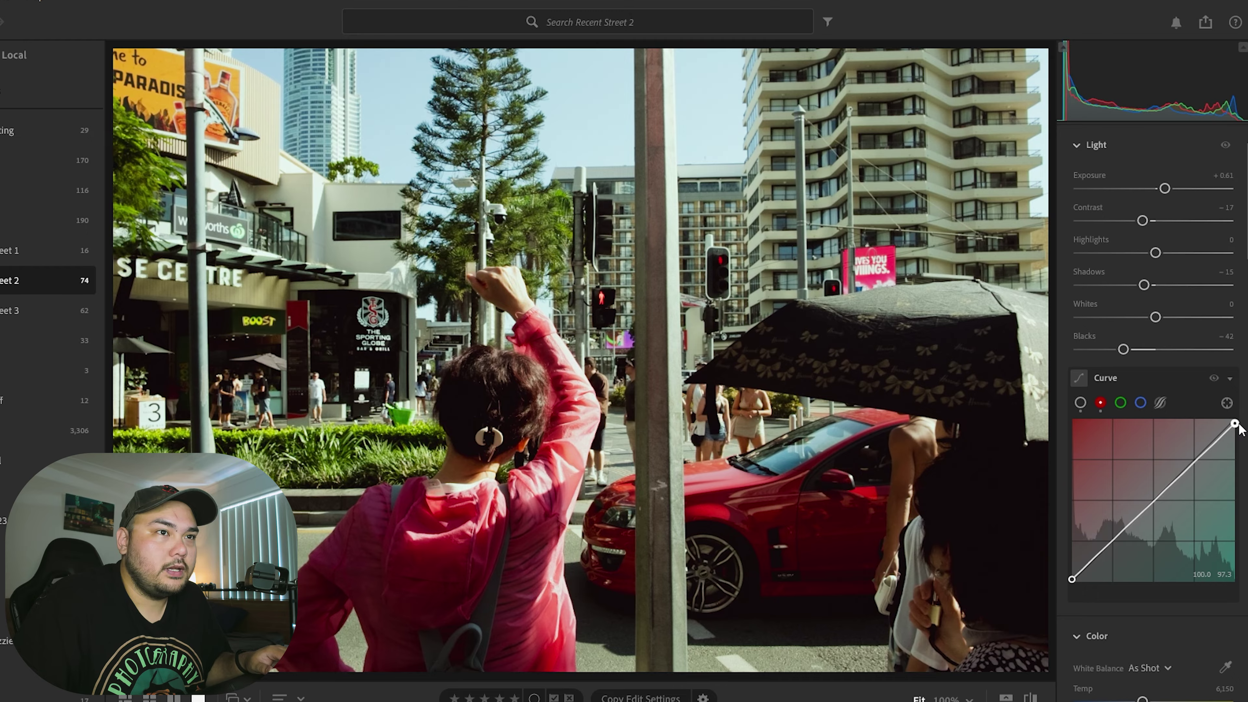
click(1120, 402)
drag(1070, 582, 1064, 580)
drag(1234, 419, 1235, 421)
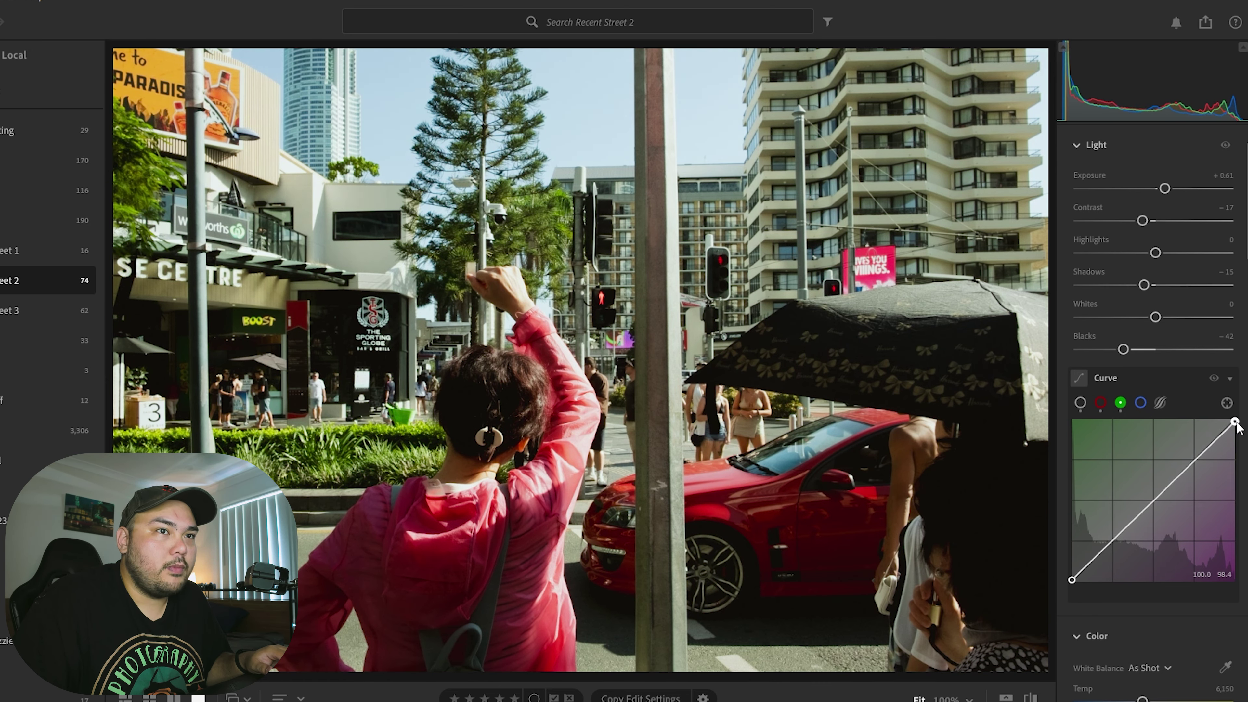
click(1140, 403)
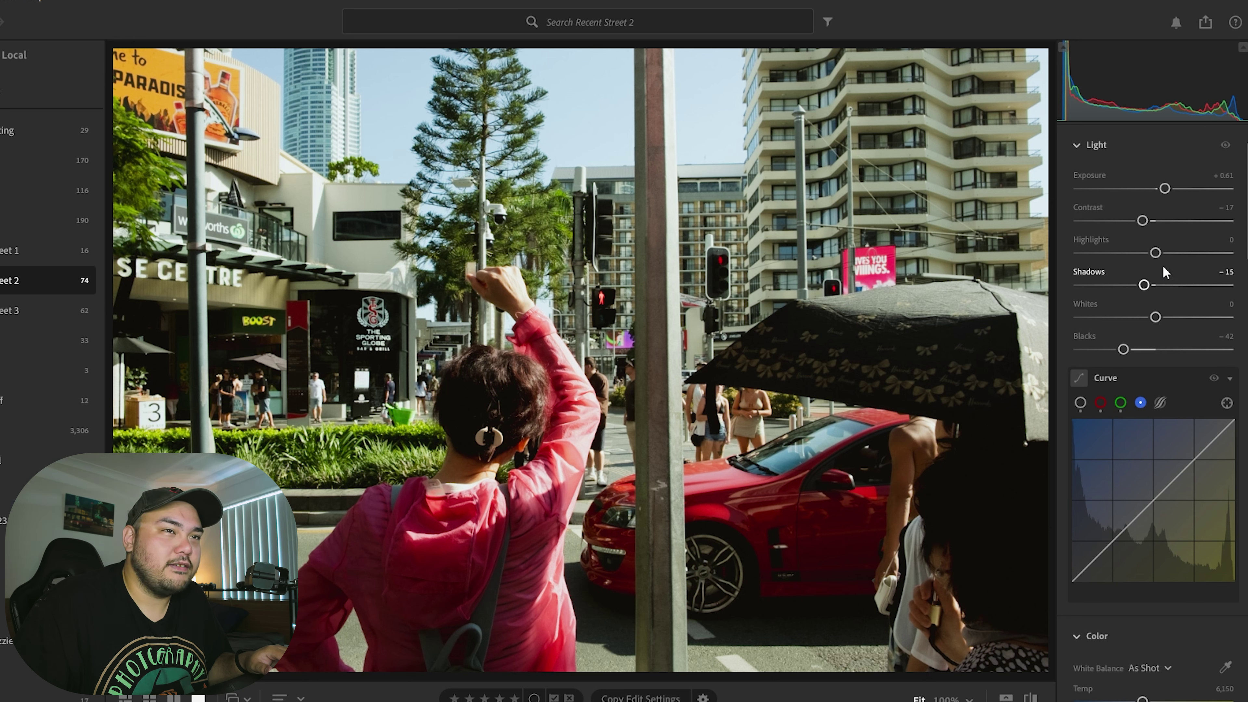
- Refine the light settings to contrast -28, shadows -23 and blacks -55, testing higher whites and resetting them to 0
drag(1156, 317, 1202, 319)
double_click(1203, 319)
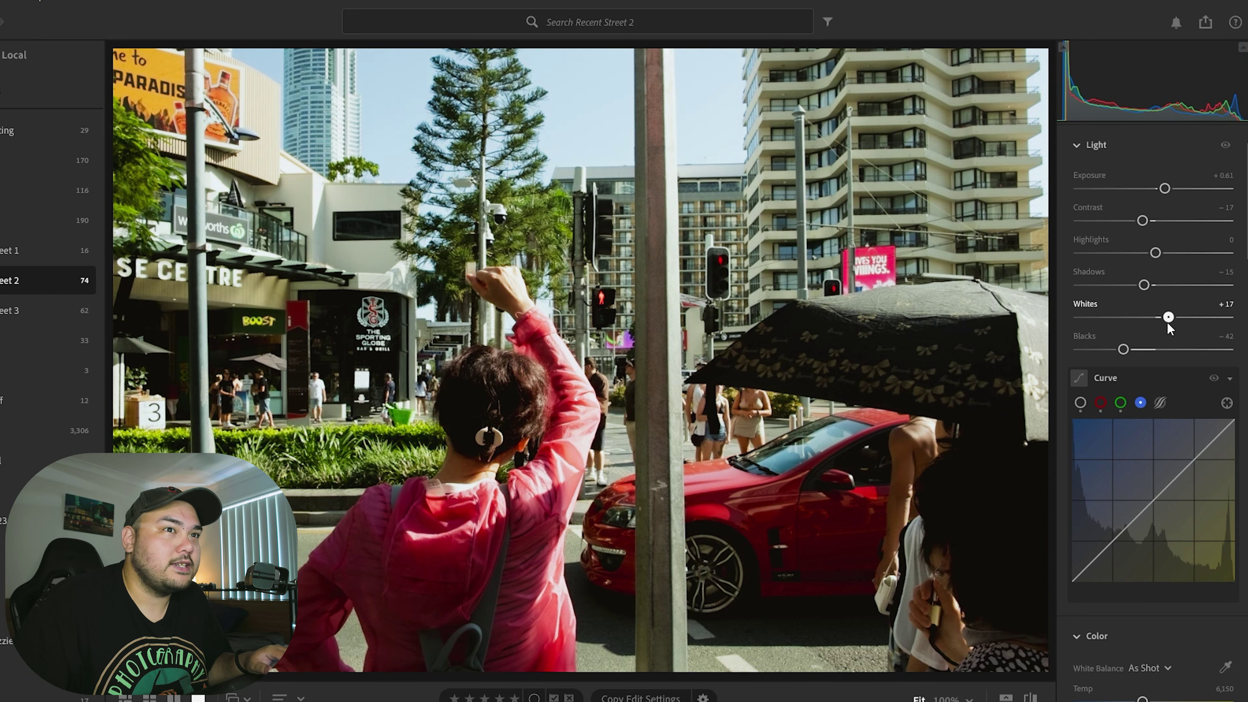
mouse_move(1124, 350)
mouse_down()
mouse_move(1110, 350)
mouse_move(1117, 359)
mouse_up()
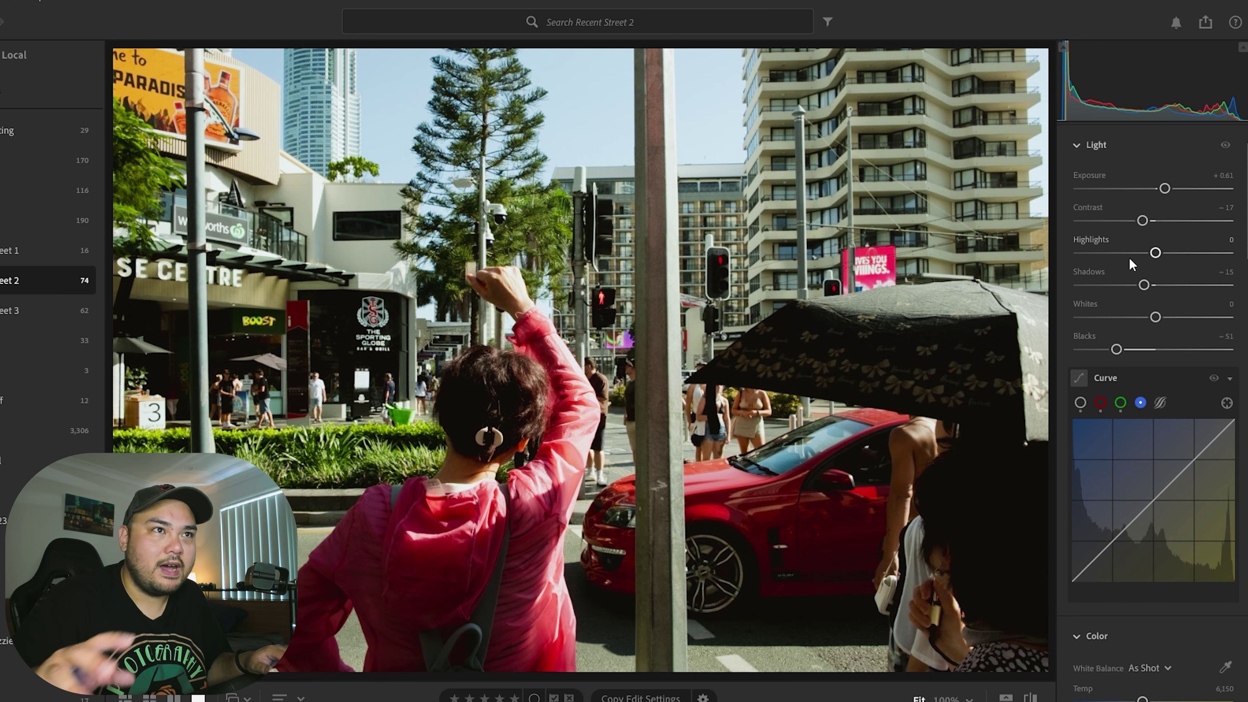
double_click(1159, 225)
mouse_move(1155, 222)
mouse_down()
mouse_move(1218, 222)
mouse_move(1195, 221)
mouse_move(1210, 229)
mouse_move(1179, 236)
mouse_move(1210, 234)
mouse_move(1171, 249)
mouse_move(1210, 243)
mouse_move(1174, 256)
mouse_move(1208, 246)
mouse_move(1173, 261)
mouse_move(1202, 268)
mouse_move(1177, 263)
mouse_move(1198, 255)
mouse_move(1169, 260)
mouse_move(1190, 258)
mouse_move(1202, 220)
mouse_move(1138, 224)
mouse_up()
double_click(1200, 220)
mouse_move(1117, 348)
mouse_down()
mouse_move(1057, 367)
mouse_move(1096, 354)
mouse_move(1093, 365)
mouse_move(1110, 363)
mouse_up()
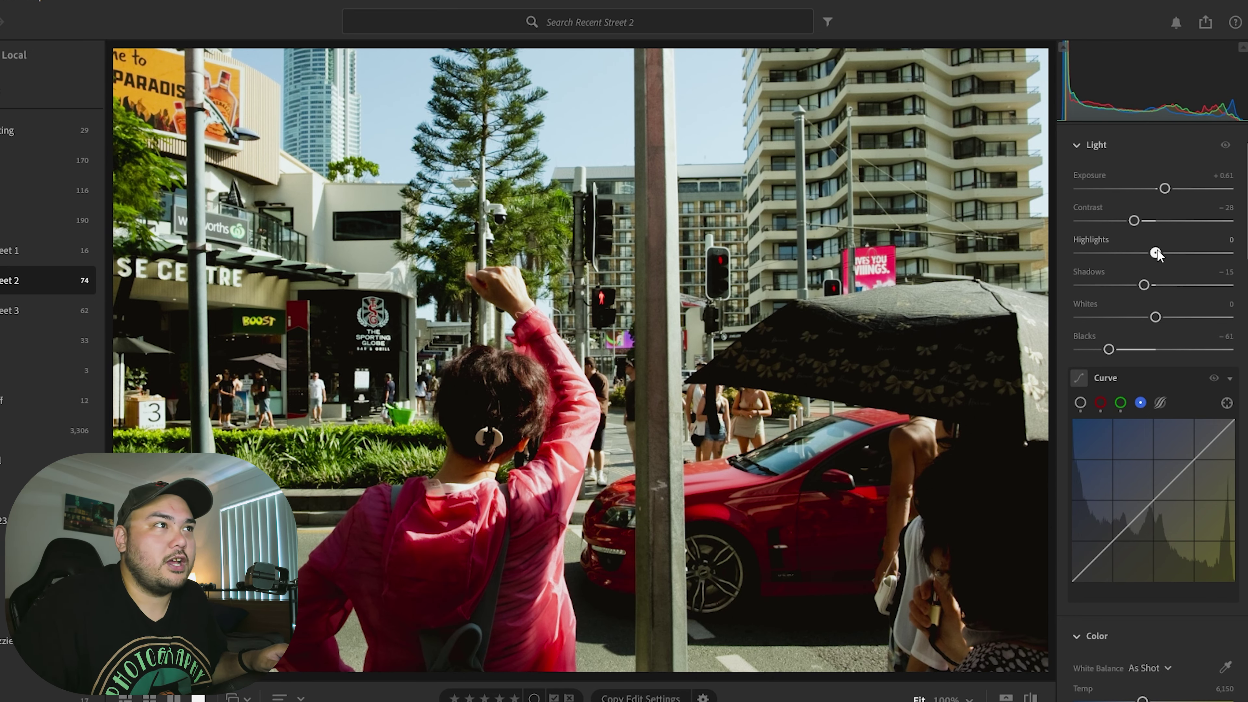
drag(1109, 349, 1114, 349)
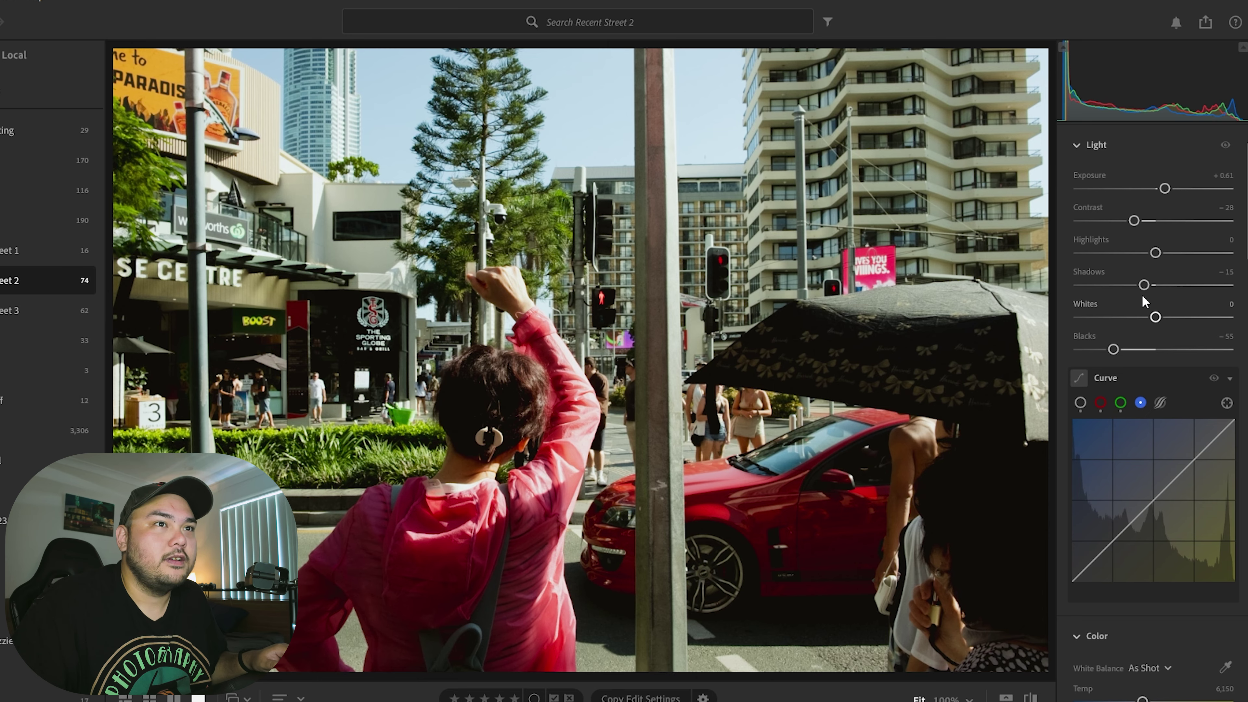
mouse_move(1141, 285)
mouse_down()
mouse_move(1116, 289)
mouse_move(1138, 289)
mouse_up()
- Try to adjust the blue curve near its black endpoint
scroll(1143, 358, down, 2)
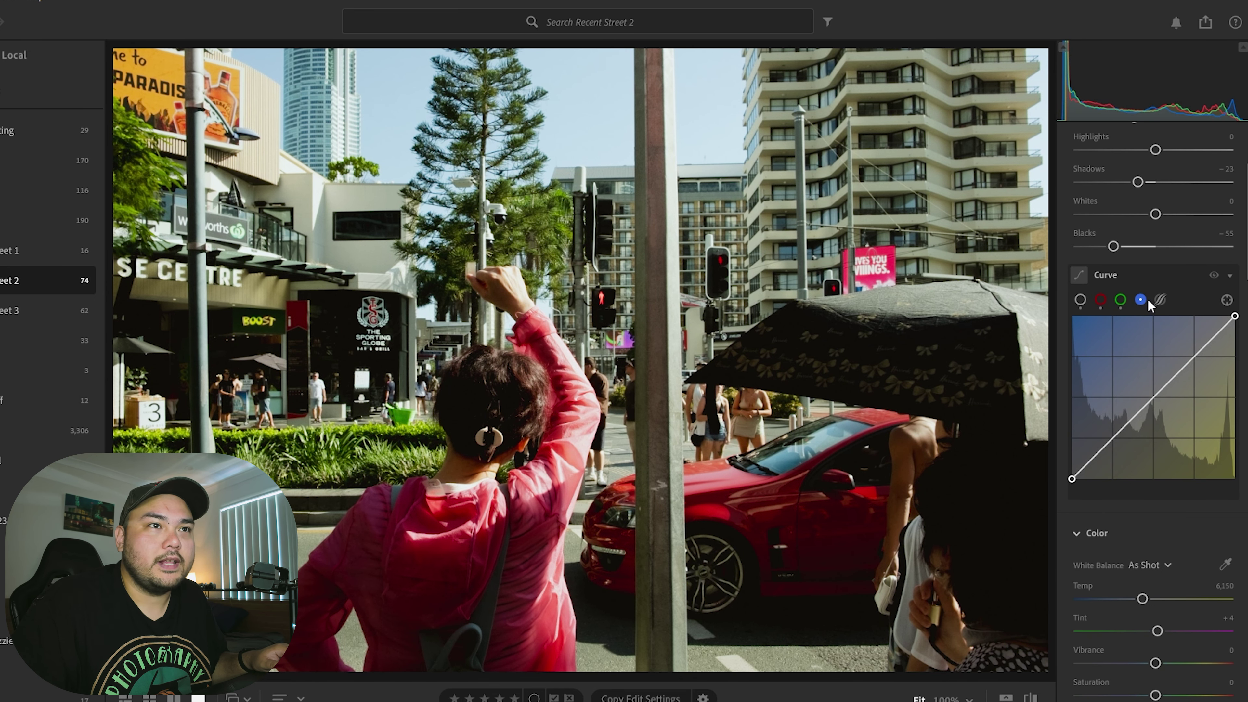
drag(1073, 477, 1078, 477)
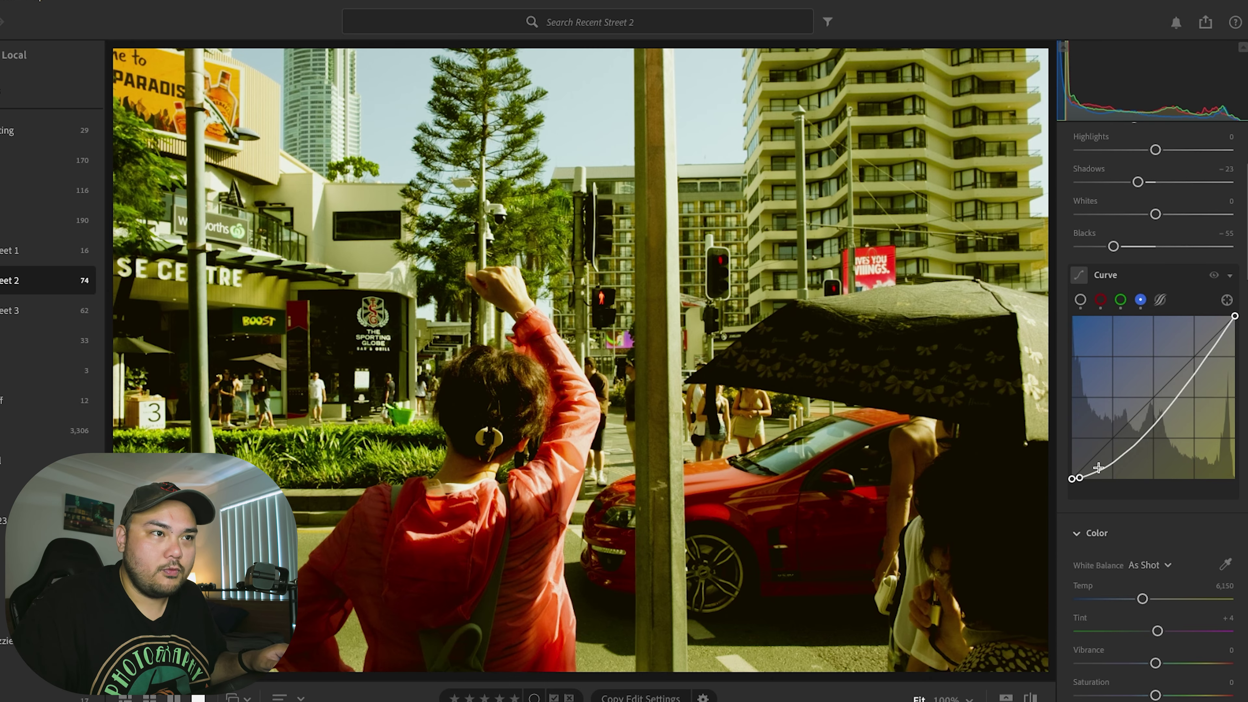
- Set the street photo's temperature to 7,131, tint to +21, vibrance to +19 and saturation to +16
scroll(1208, 474, down, 3)
drag(1142, 427, 1167, 459)
scroll(1153, 485, down, 2)
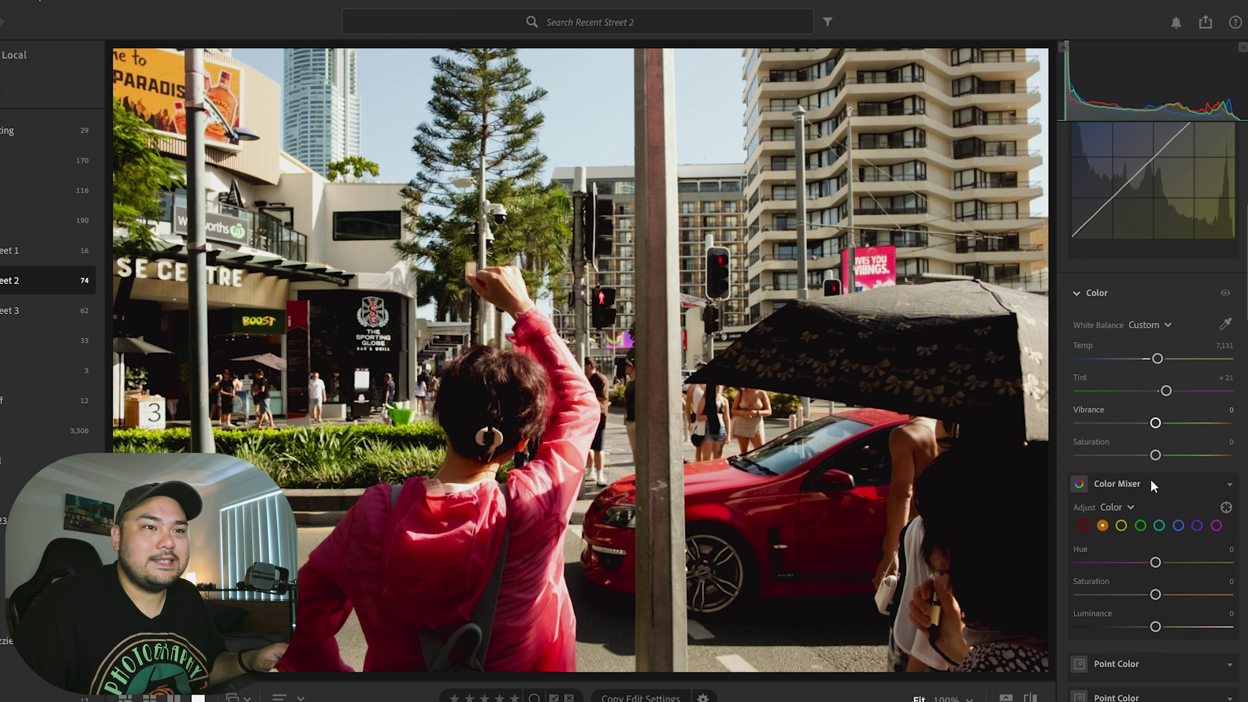
scroll(1153, 485, down, 1)
drag(1155, 421, 1163, 420)
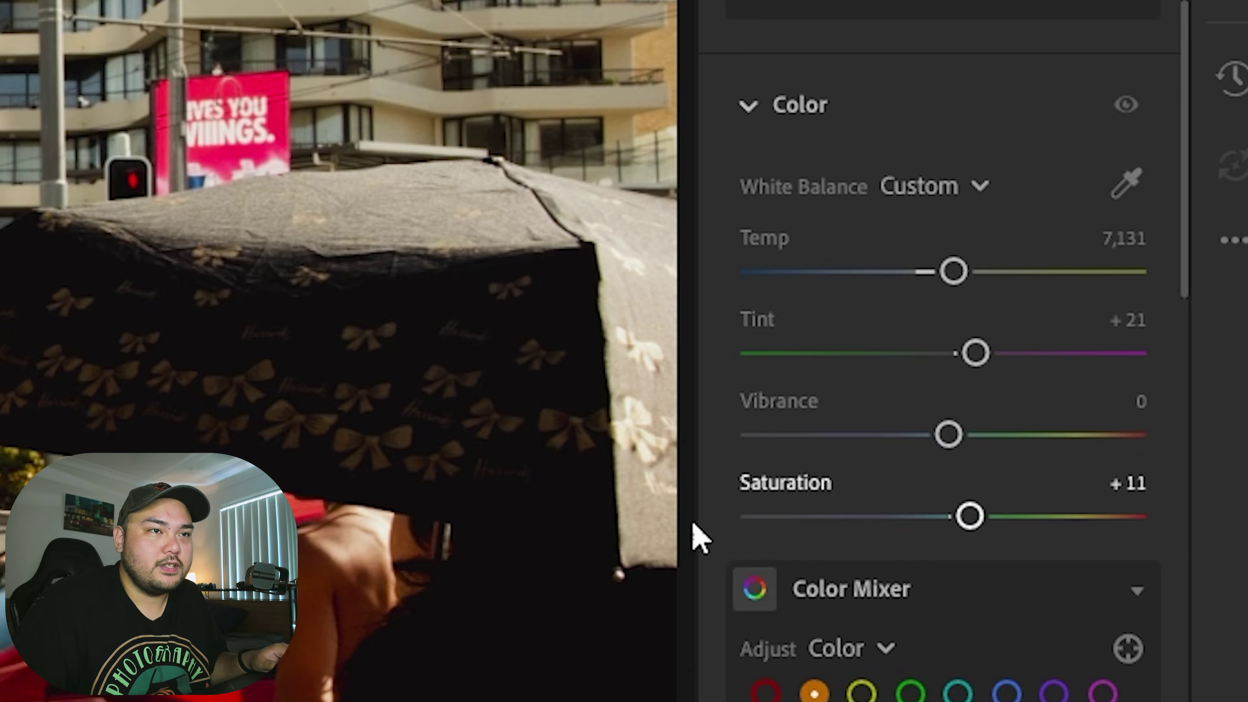
drag(954, 421, 995, 490)
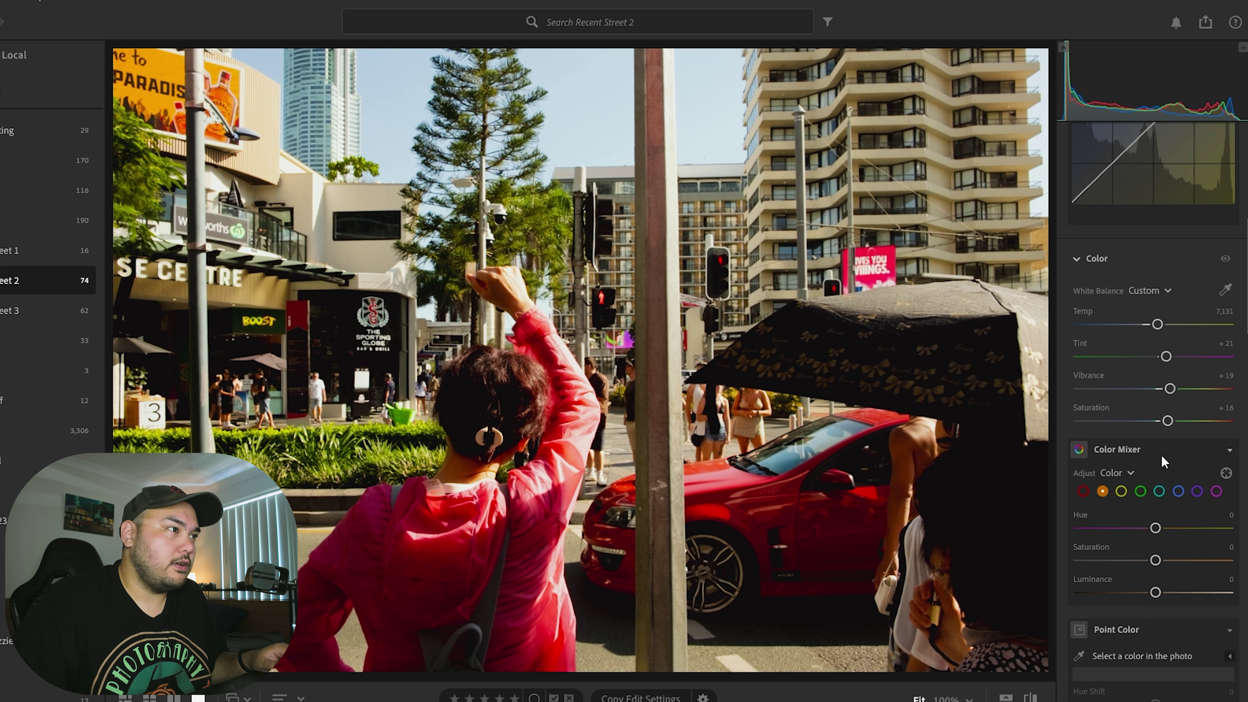
- Adjust the orange and yellow ranges in the Color Mixer and set green to hue +8 and saturation -29
scroll(1161, 453, down, 2)
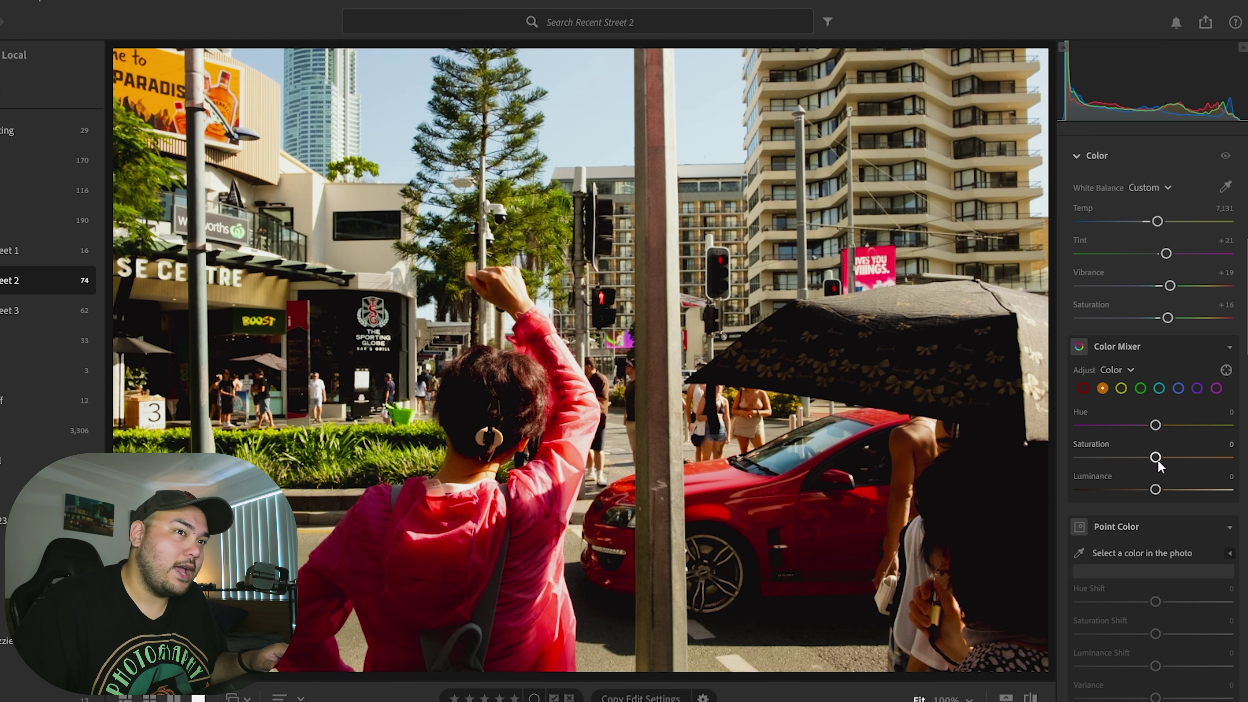
drag(1155, 457, 1144, 425)
drag(1135, 457, 1161, 424)
click(1140, 389)
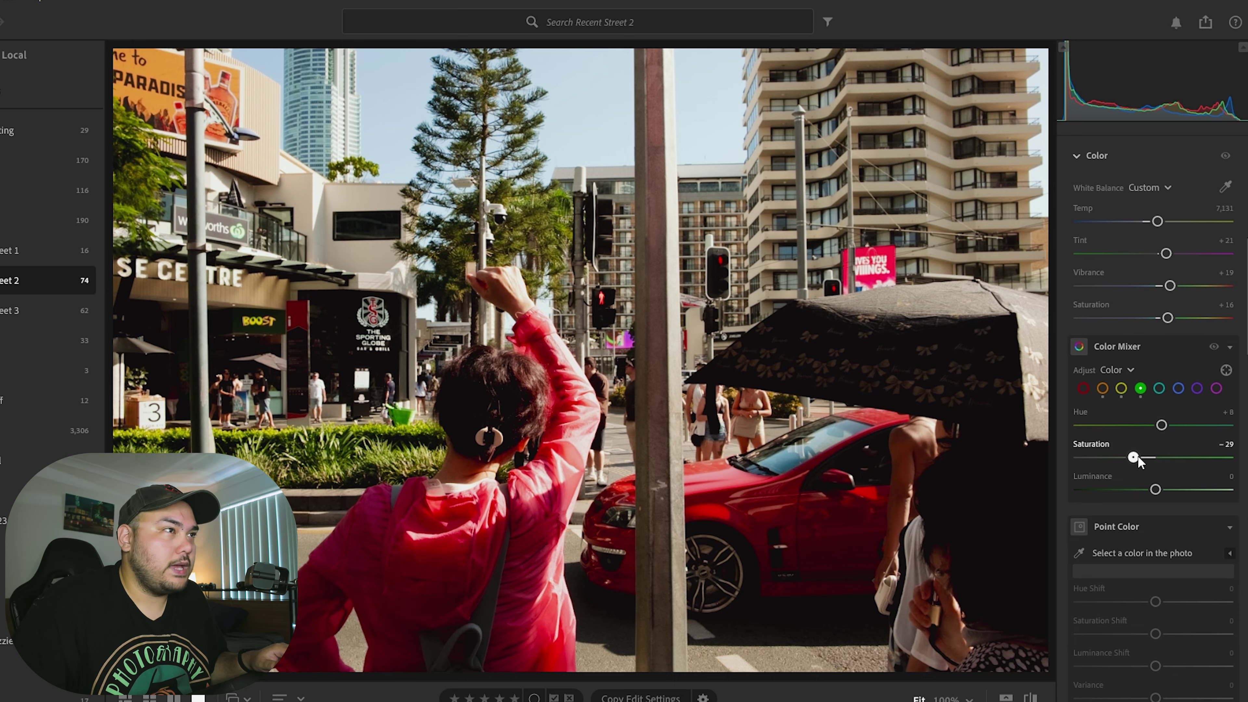
- Set the blue range in the Color Mixer to hue -27 and saturation -26
click(1178, 389)
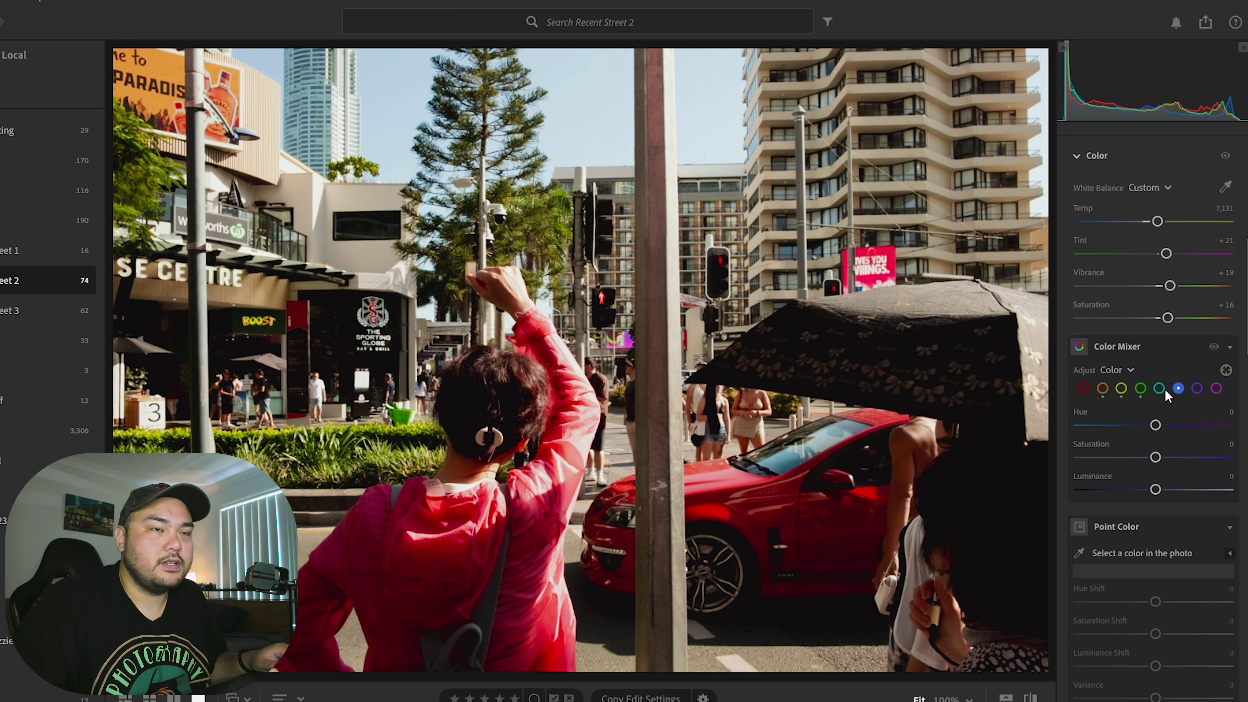
click(1159, 389)
click(1179, 389)
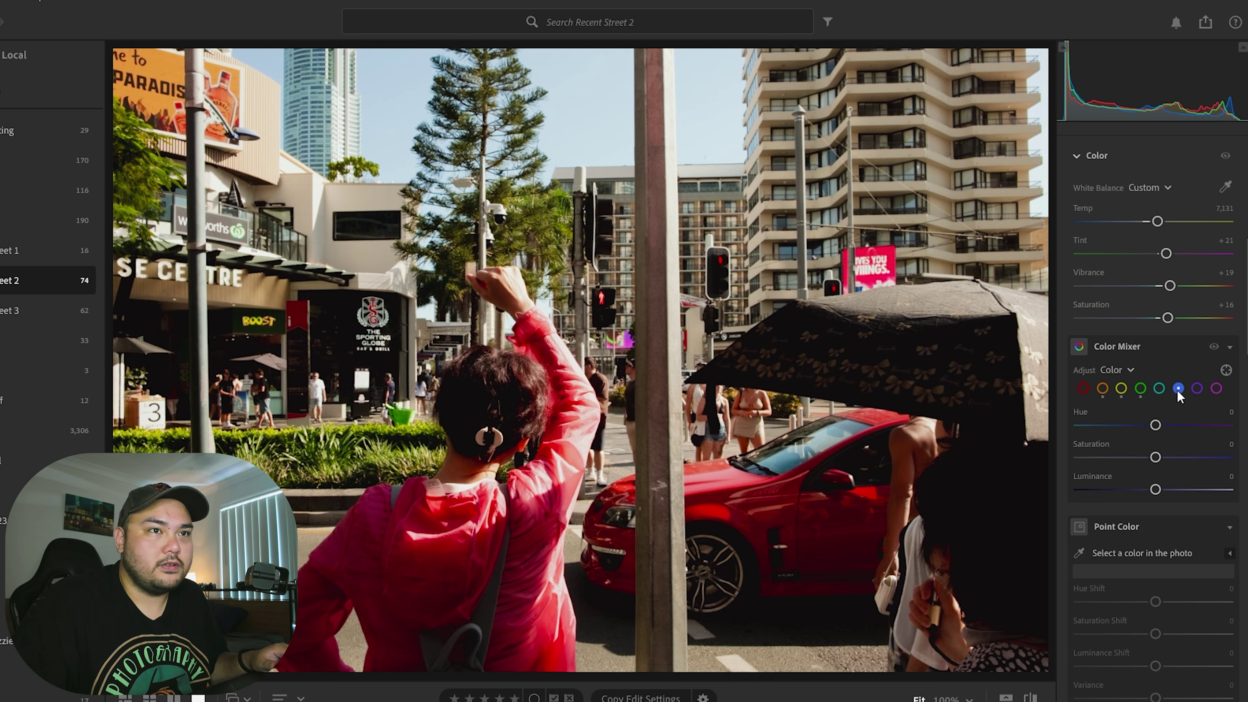
drag(1157, 427, 1134, 463)
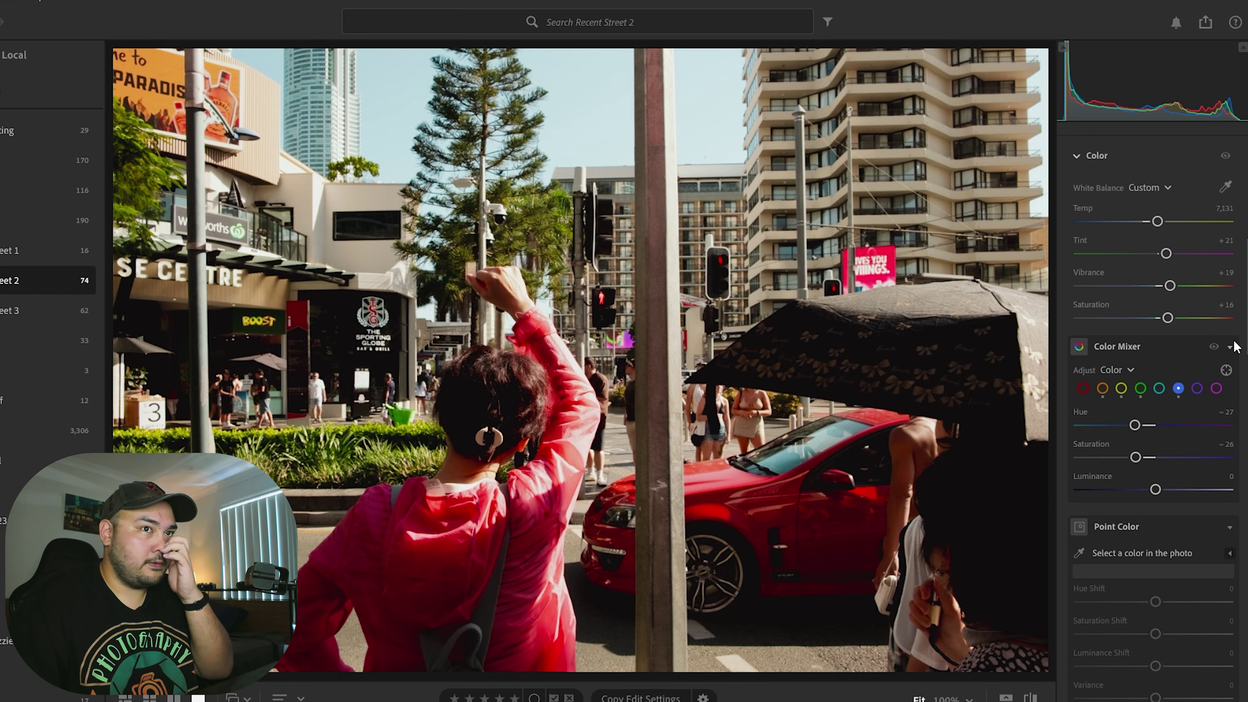
- Tint the shadows cyan-blue in Color Grading, with hue 197 and saturation 17
scroll(1179, 427, down, 9)
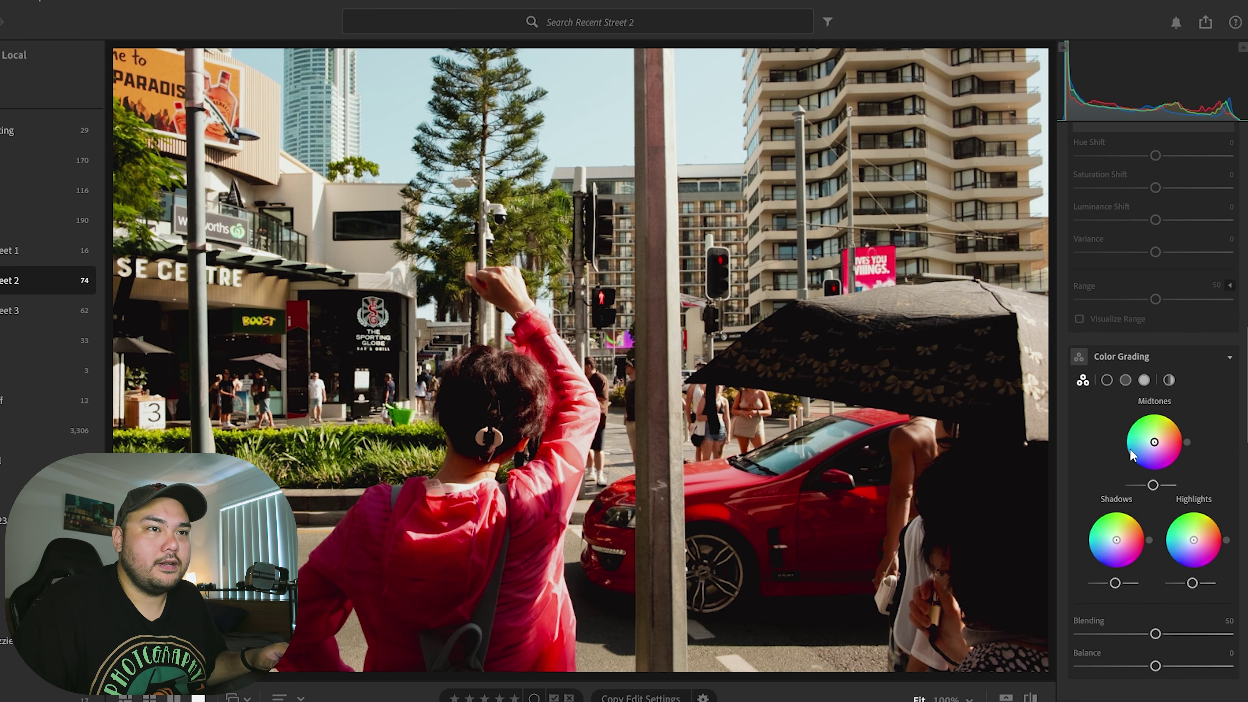
drag(1116, 539, 1084, 544)
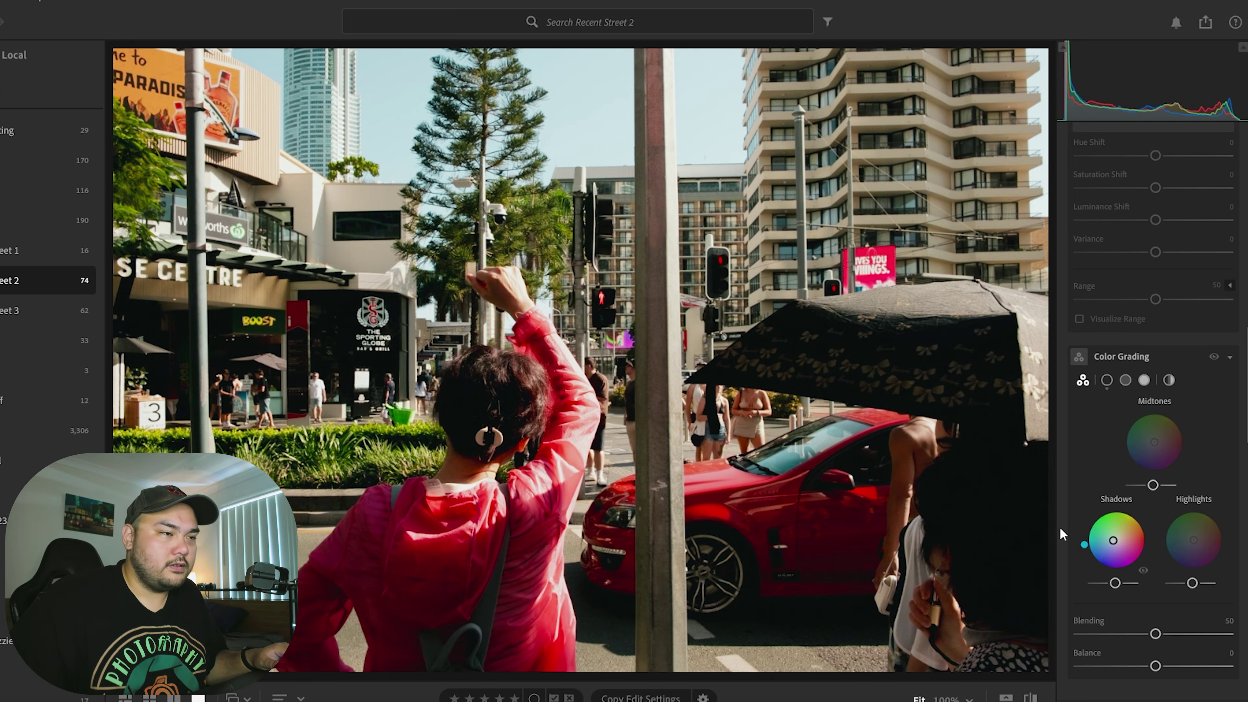
drag(1083, 544, 1085, 550)
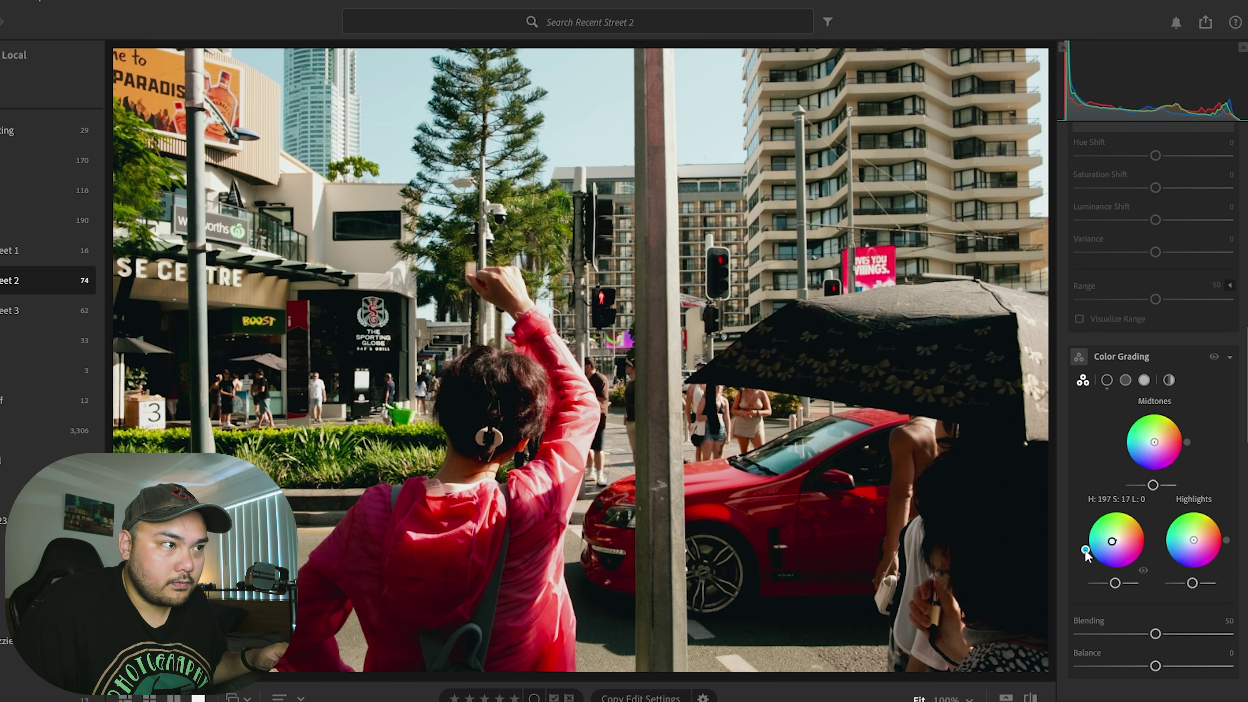
- Tint the midtones green in Color Grading, with hue 131 and saturation 14
drag(1154, 441, 1167, 421)
drag(1169, 413, 1130, 420)
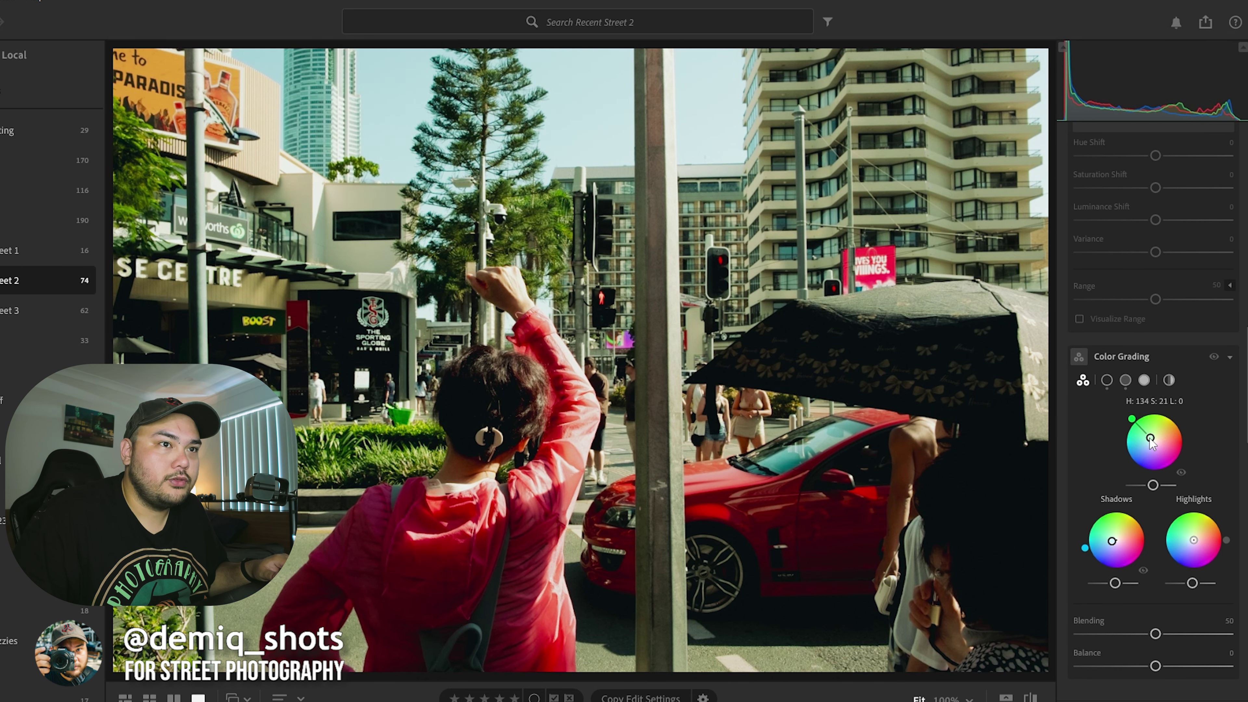
drag(1132, 418, 1133, 417)
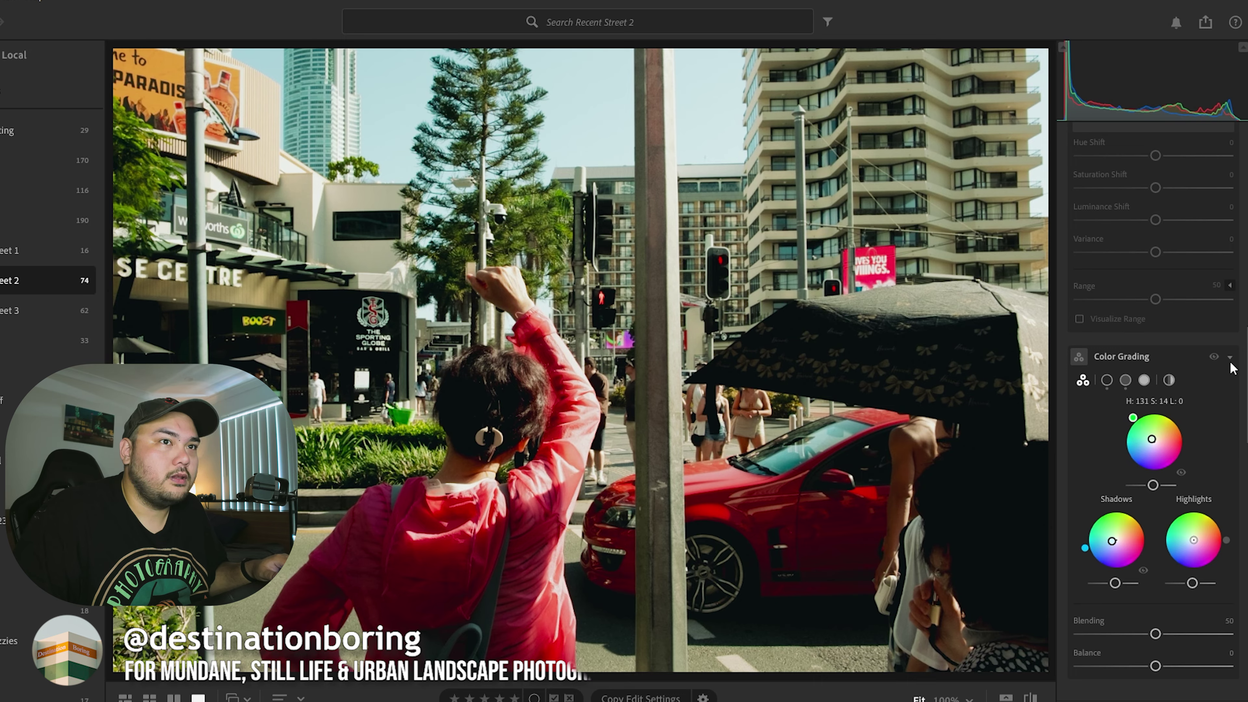
- Compare the photo with and without color grading and give the highlights a subtle red tint
click(1213, 356)
click(1213, 357)
click(1213, 357)
click(1213, 356)
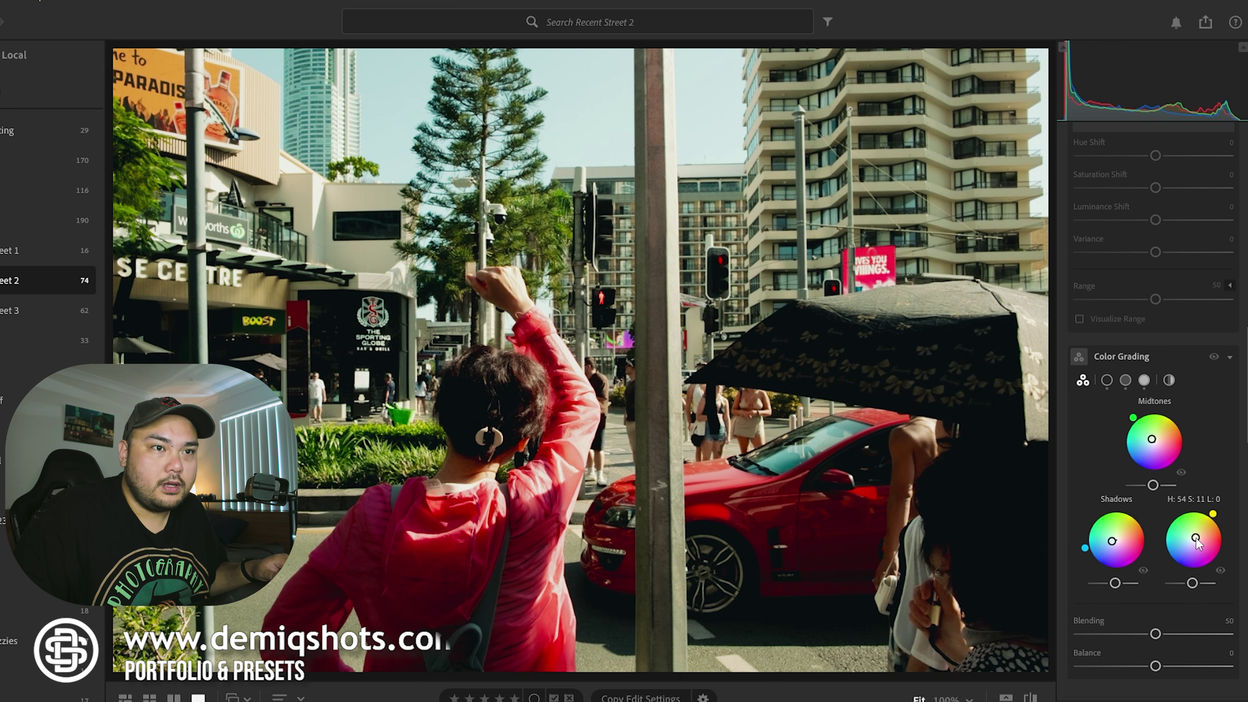
drag(1213, 513, 1231, 551)
- Set the photo's clarity to -22, texture to +7 and dehaze to +15
scroll(1179, 541, down, 8)
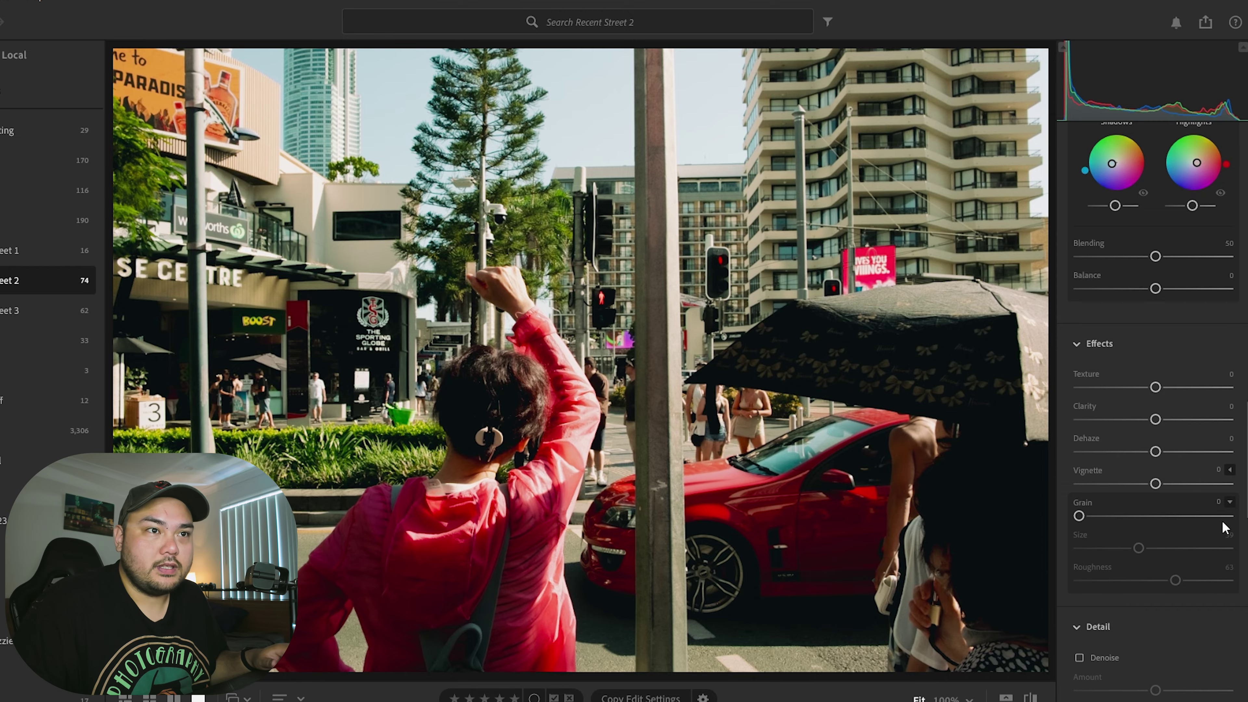
mouse_move(1158, 425)
mouse_down()
mouse_move(1127, 428)
mouse_move(1140, 443)
mouse_up()
drag(1156, 387, 1165, 389)
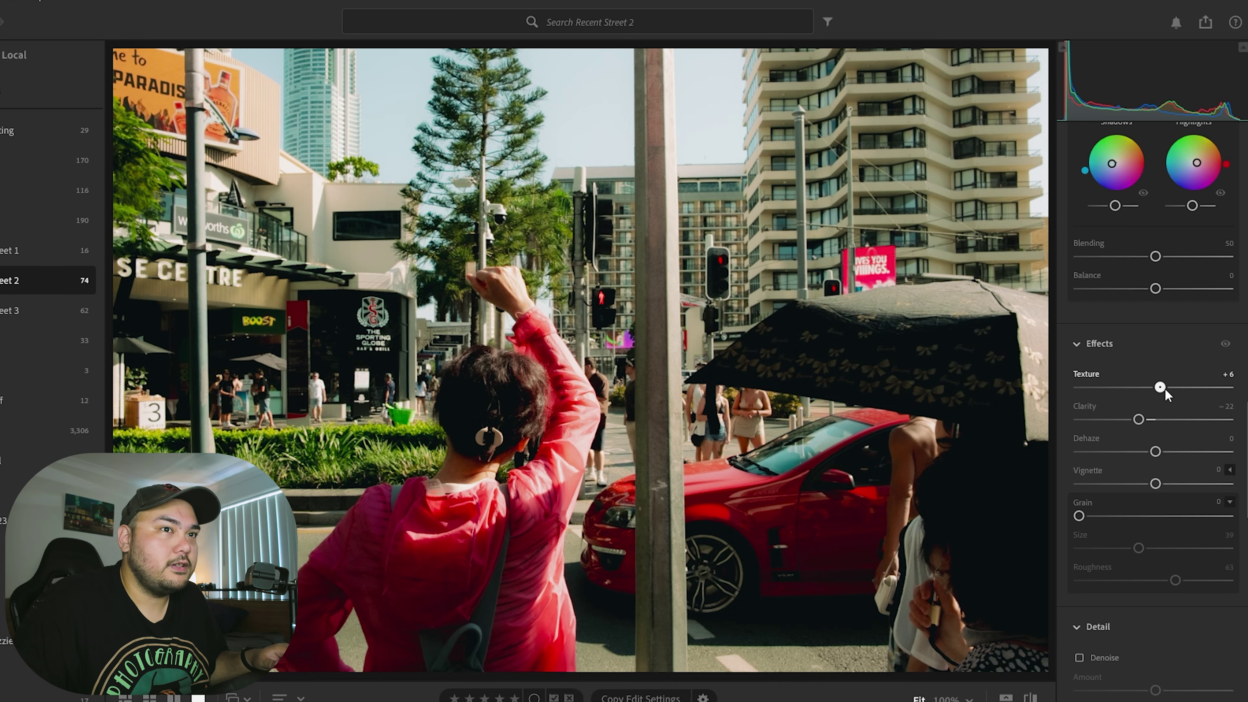
drag(1157, 455, 1169, 462)
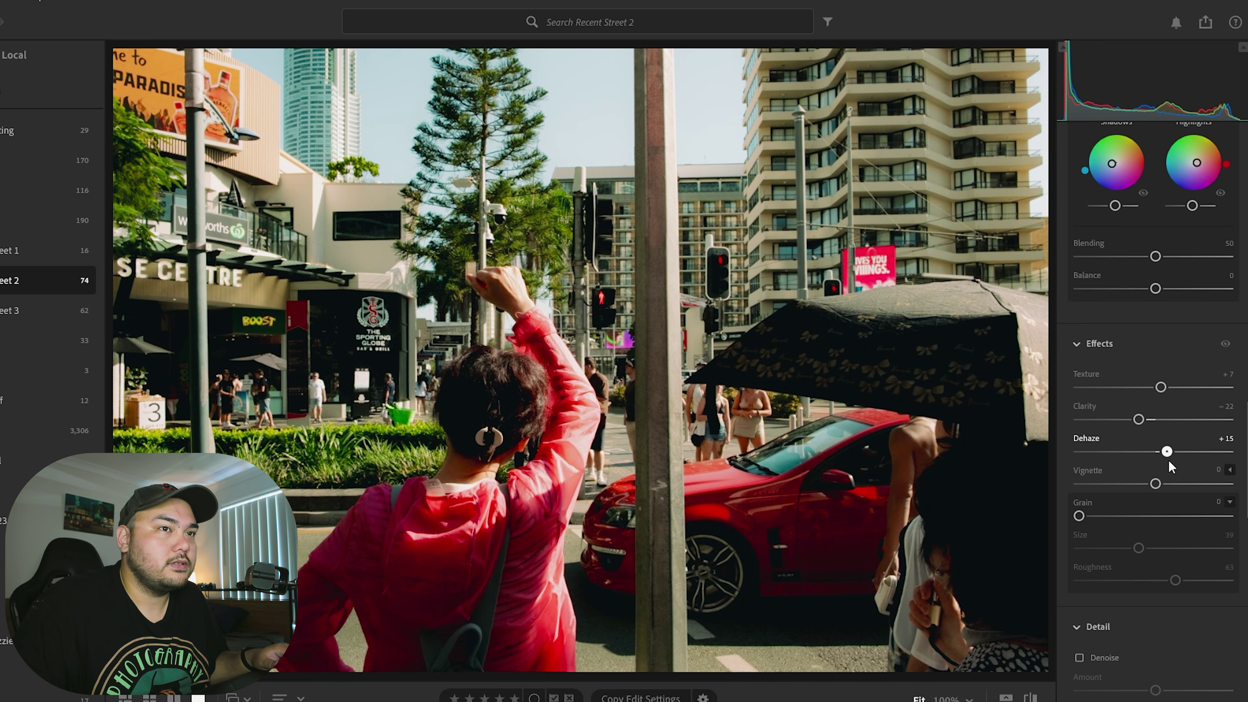
- Try texture at +100 and inspect its effect around the traffic light at 100% zoom and on the whole photo
click(720, 276)
double_click(1158, 386)
drag(1156, 387, 1231, 387)
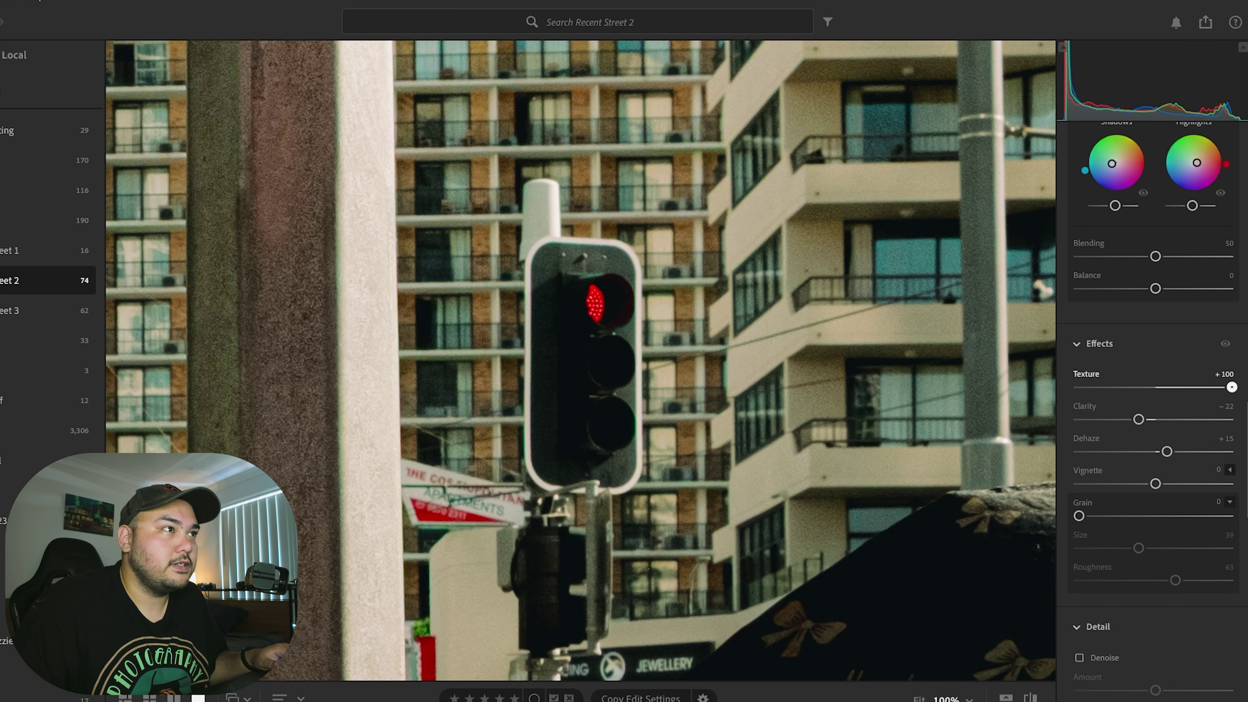
click(682, 244)
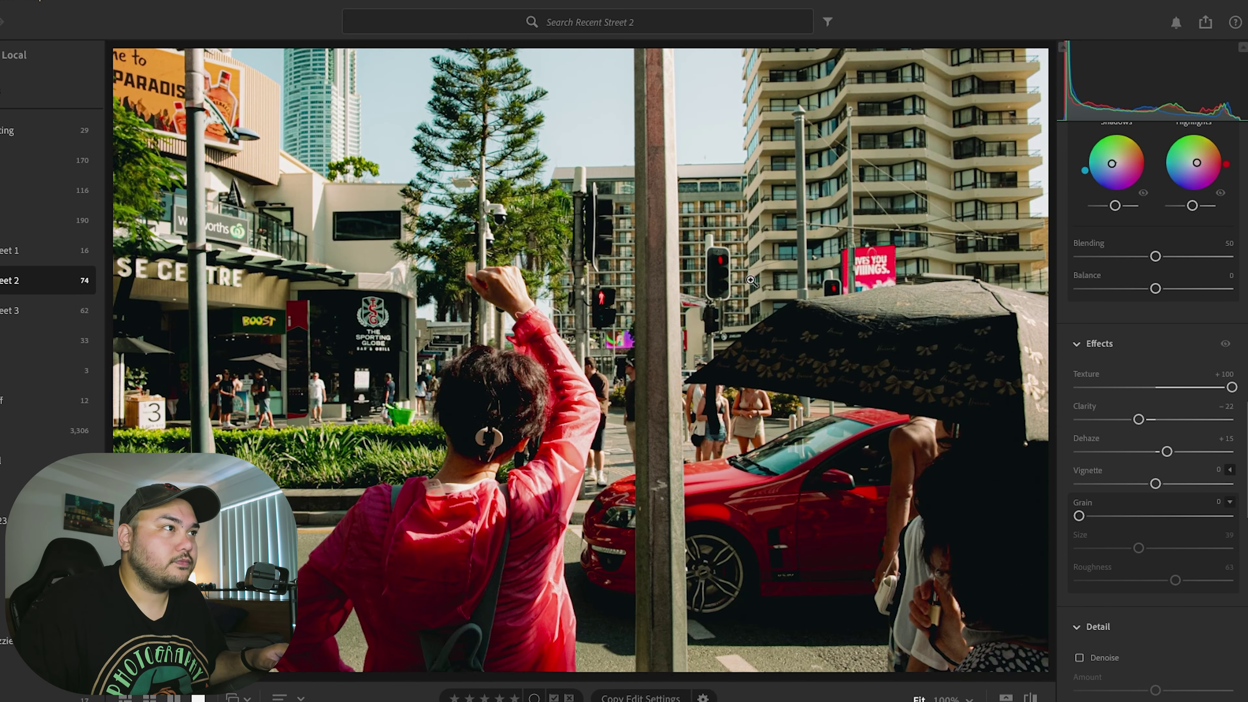
click(744, 257)
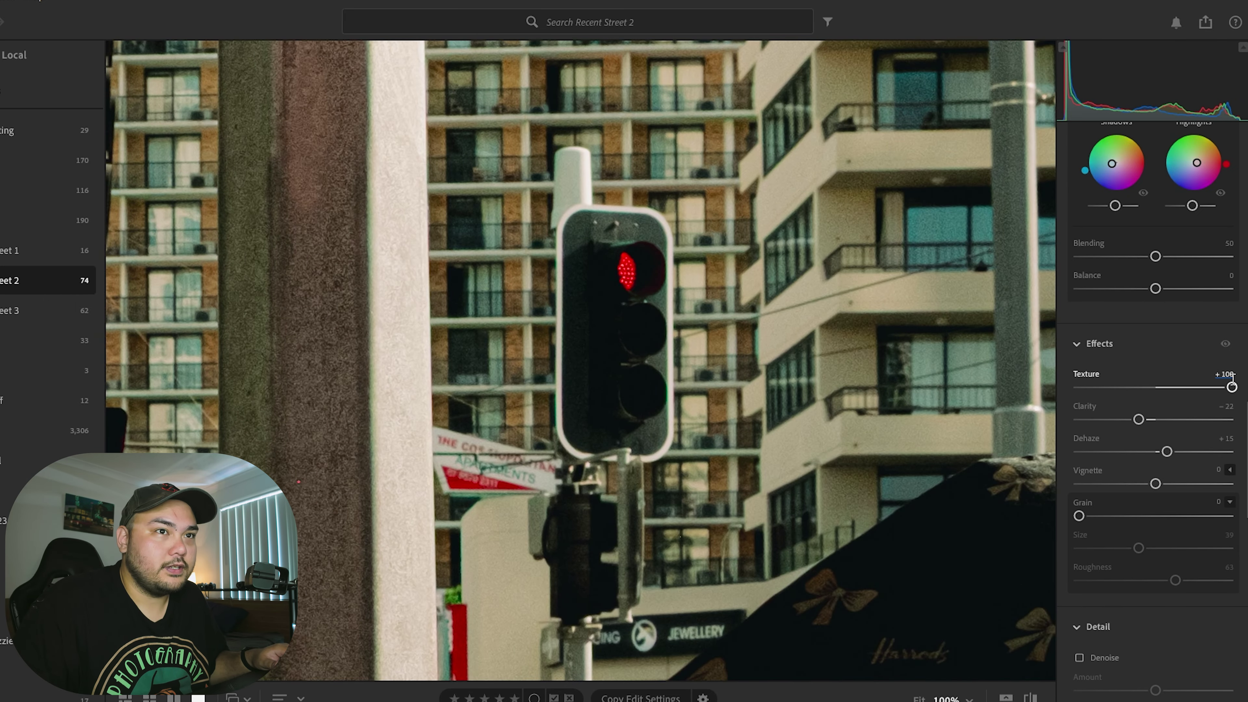
- Reset the texture, set it to +21 and return to the full view of the photo
double_click(1126, 387)
drag(1156, 386, 1173, 392)
click(636, 305)
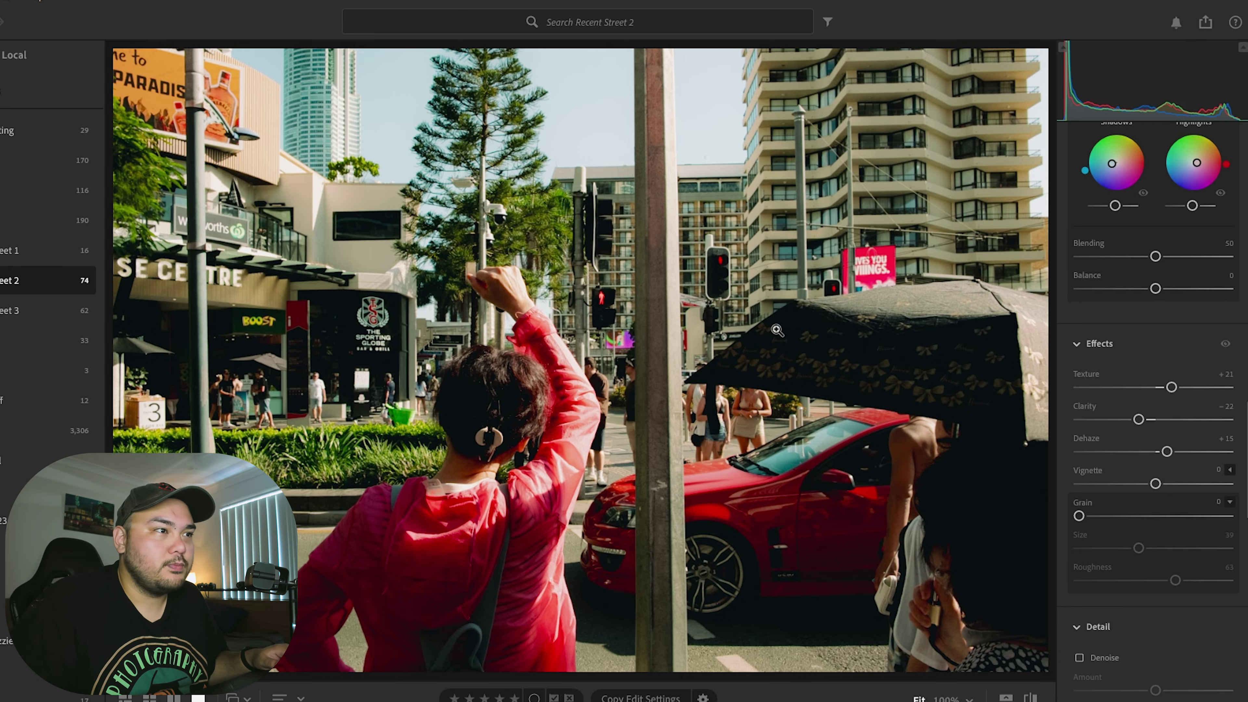
- Add film grain with amount 39, size 38 and roughness 54
scroll(1220, 397, down, 5)
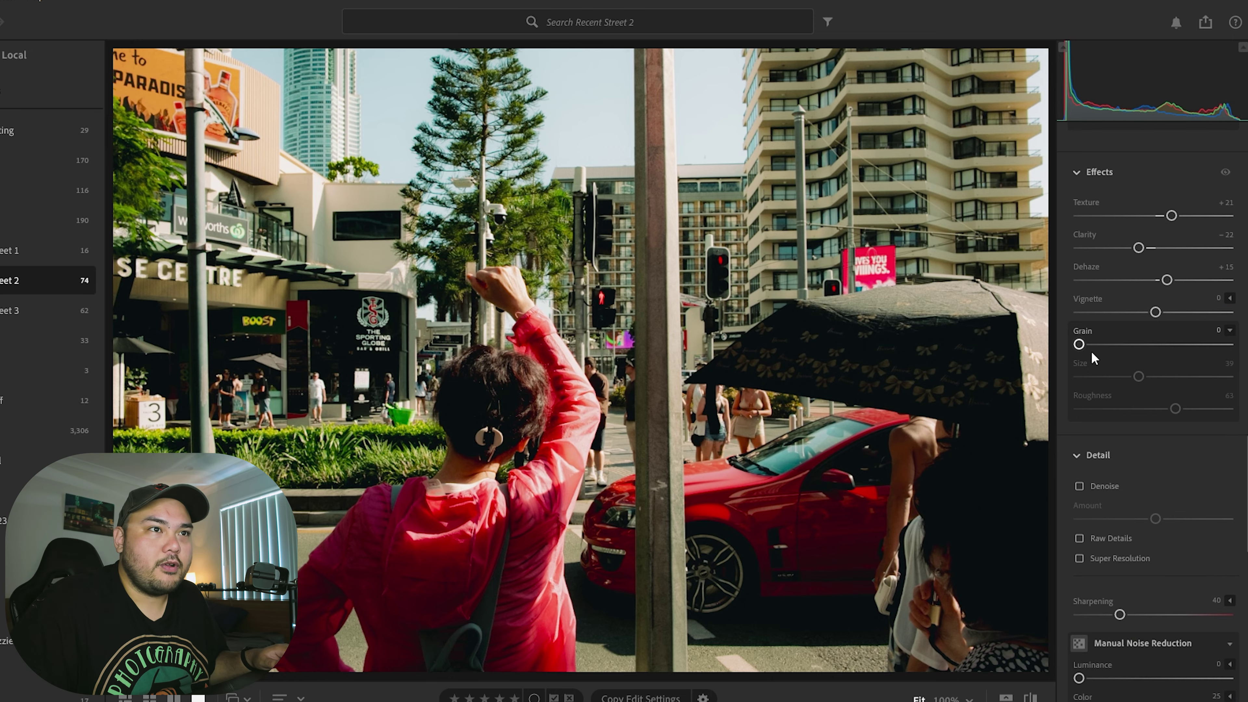
drag(1078, 344, 1162, 409)
drag(1135, 344, 1138, 344)
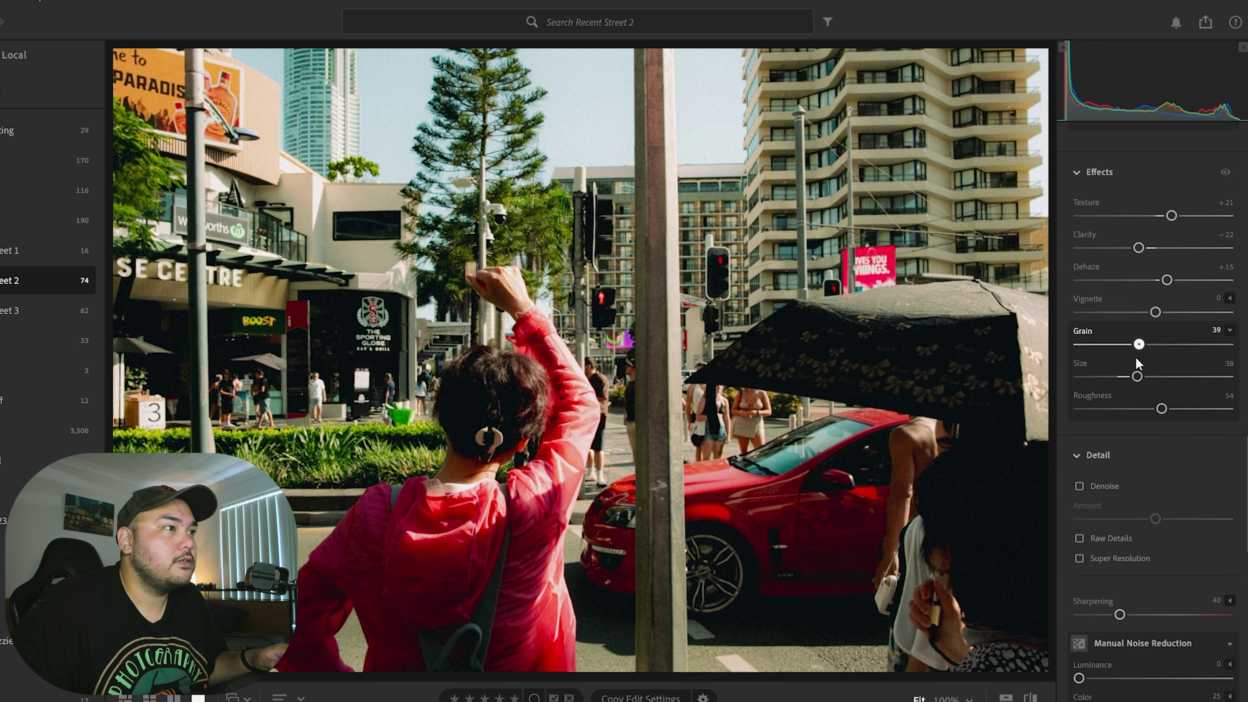
- Crop the street photo inward from its upper-left corner at a 3 x 2 aspect and apply the crop
scroll(1145, 379, down, 5)
key(c)
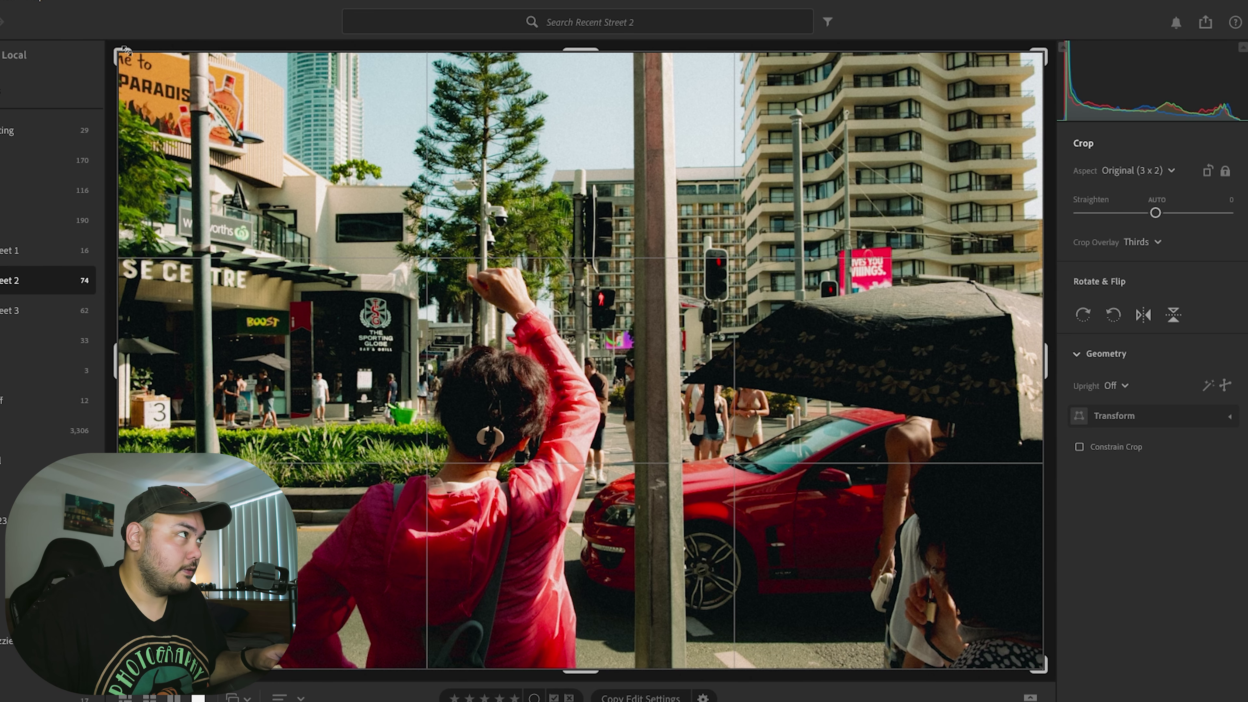
drag(120, 49, 178, 93)
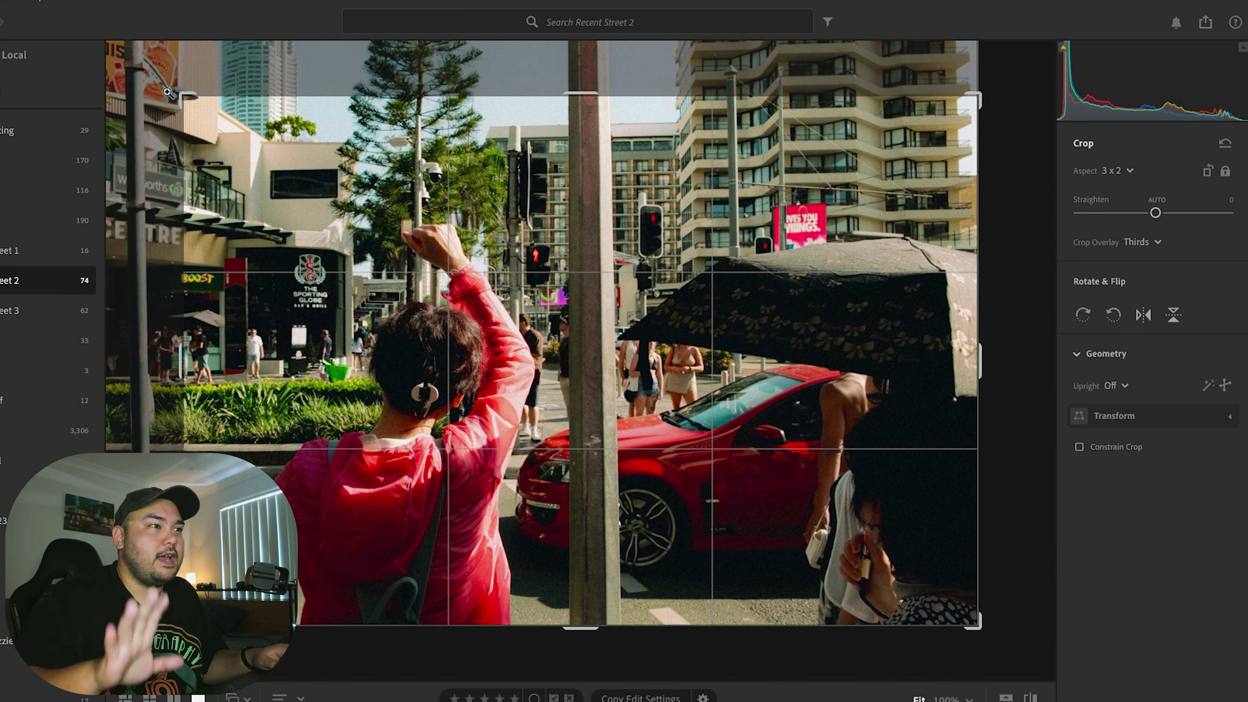
key(Return)
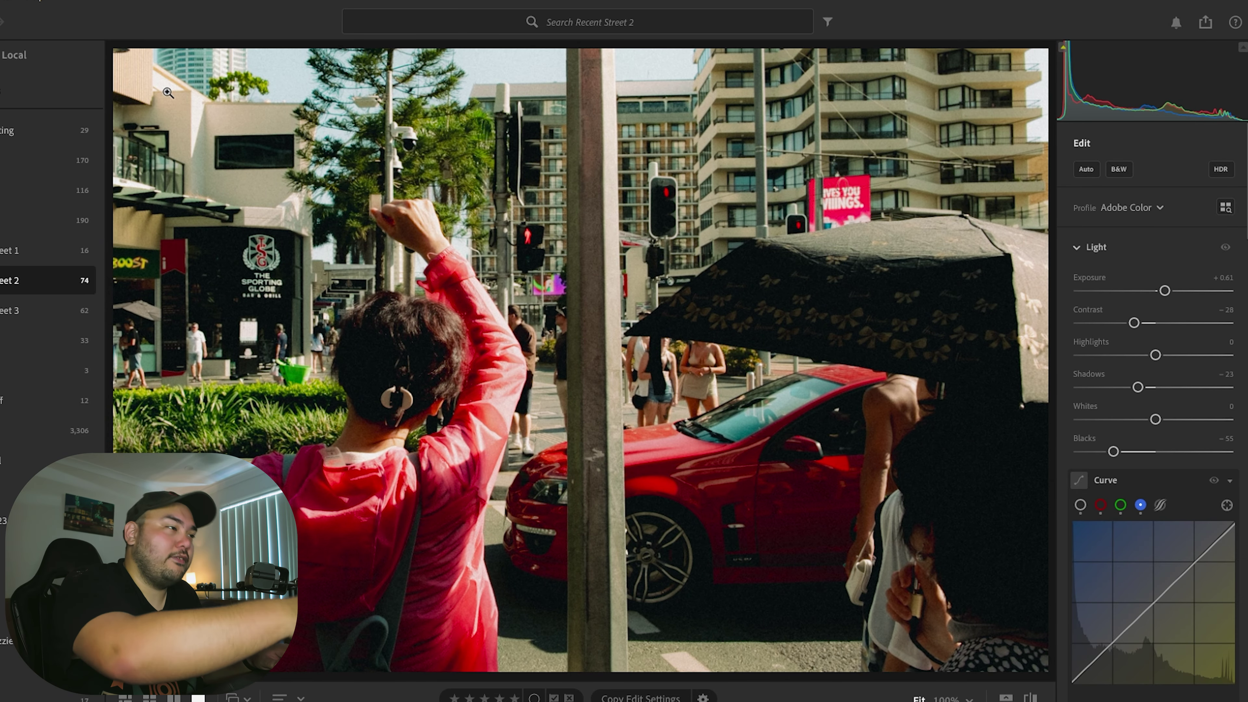